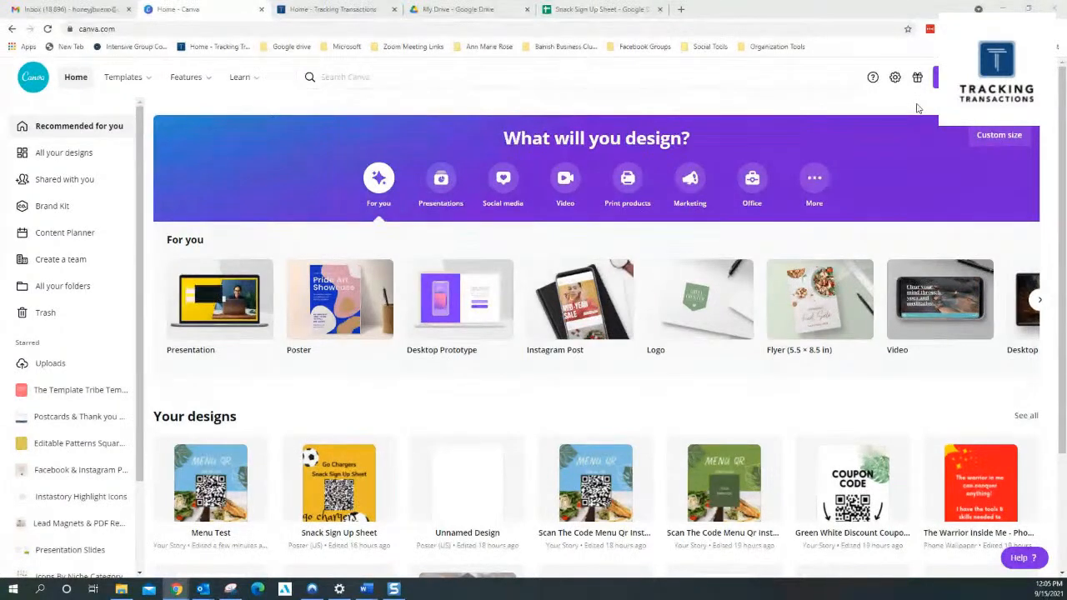
Search the templates for "qr code" and open the green Menu QR Instagram story template
left_click(532, 74)
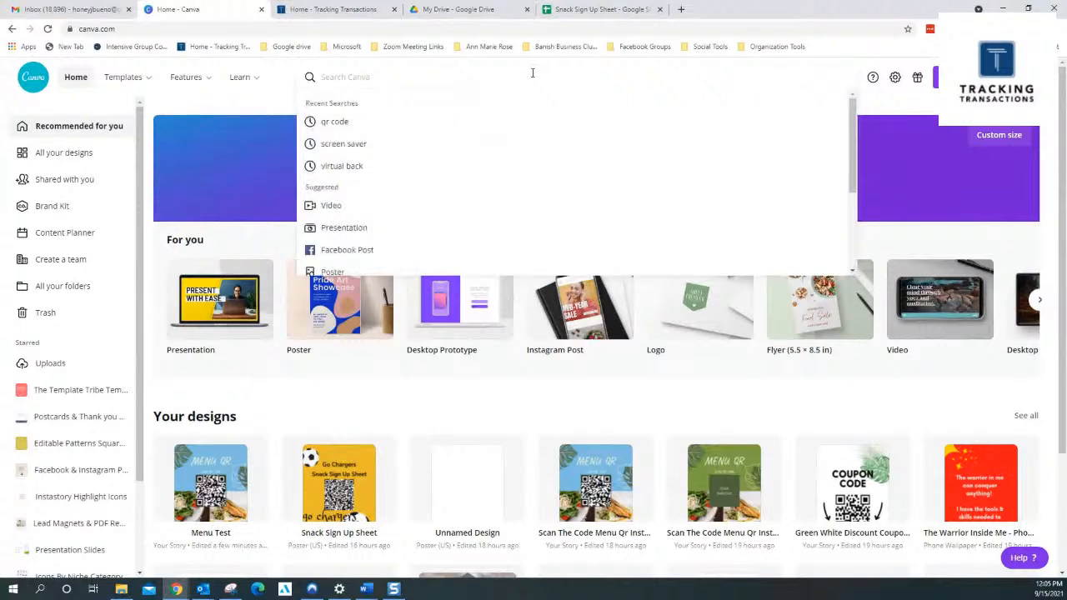
type("qr code")
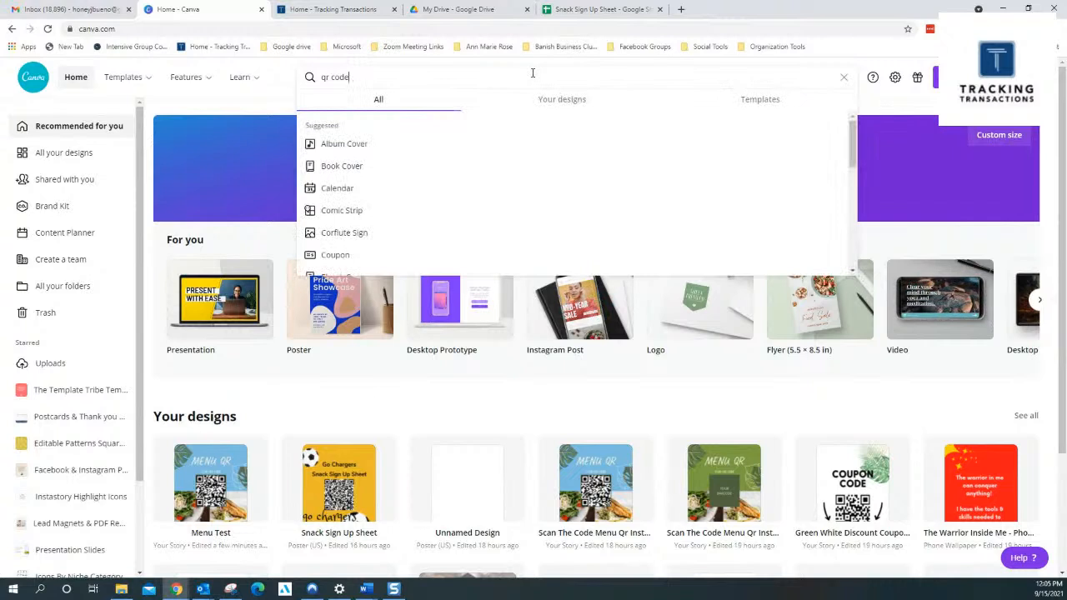
key("Return")
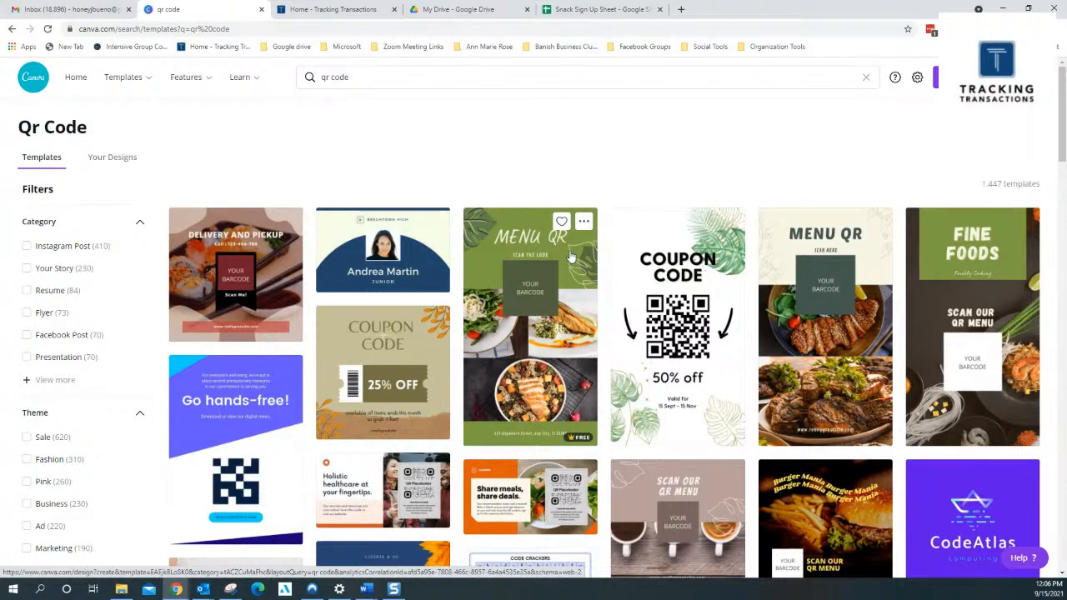
left_click(564, 349)
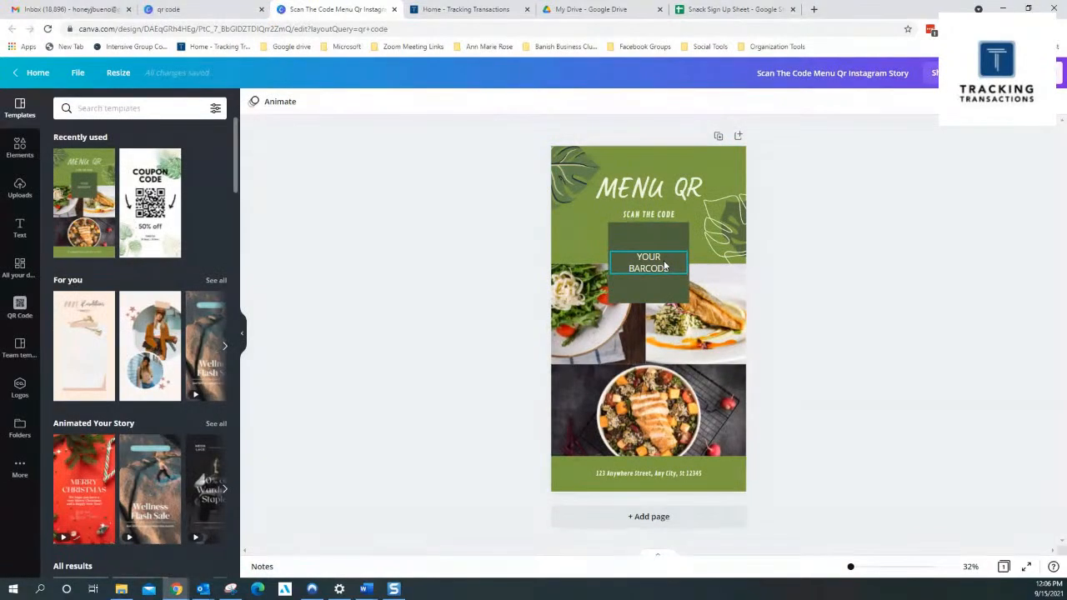
Delete the YOUR BARCODE placeholder text from the dark green square
left_click(648, 268)
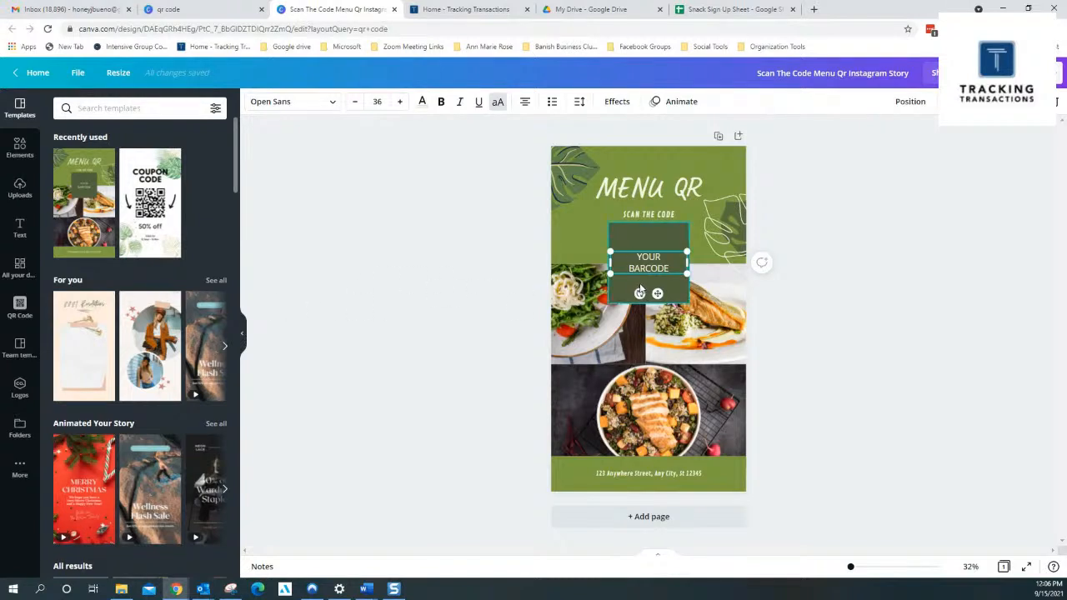
key("Delete")
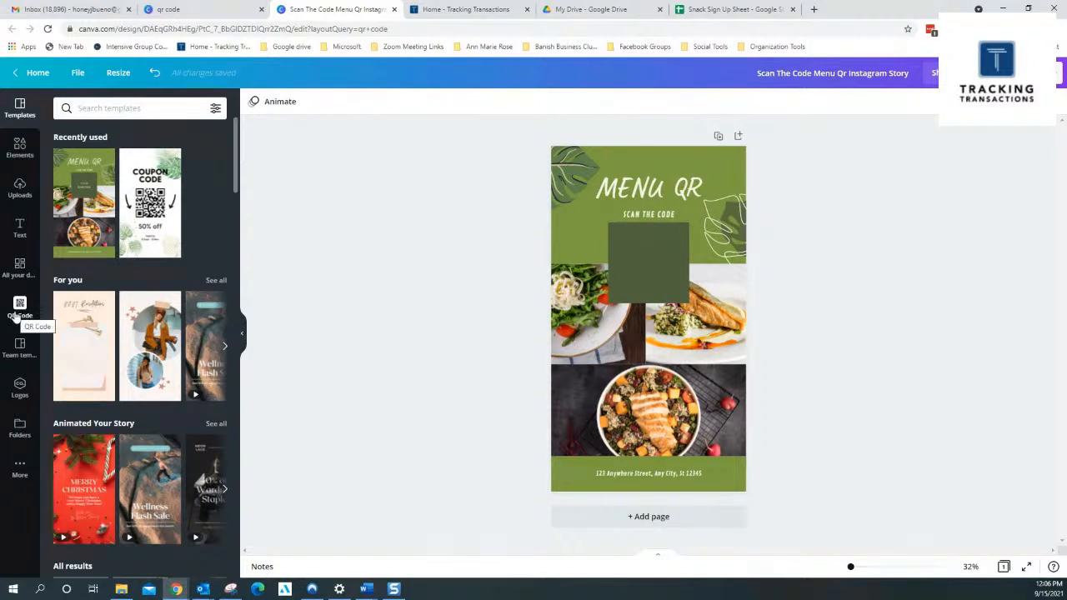
Open the QR code generator and copy the URL of the Tracking Transactions website for it
left_click(20, 310)
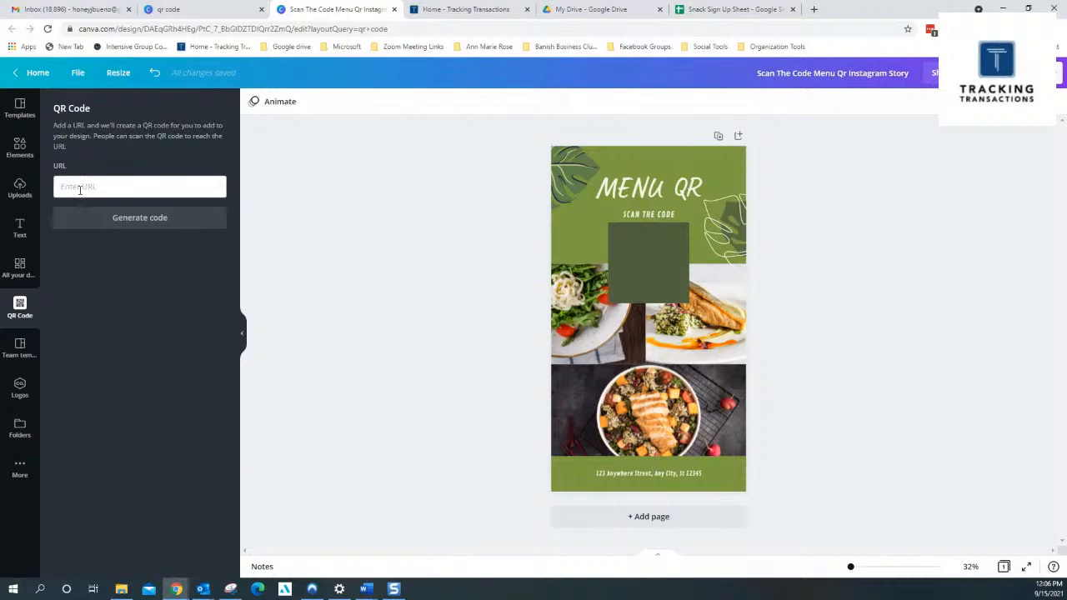
left_click(485, 13)
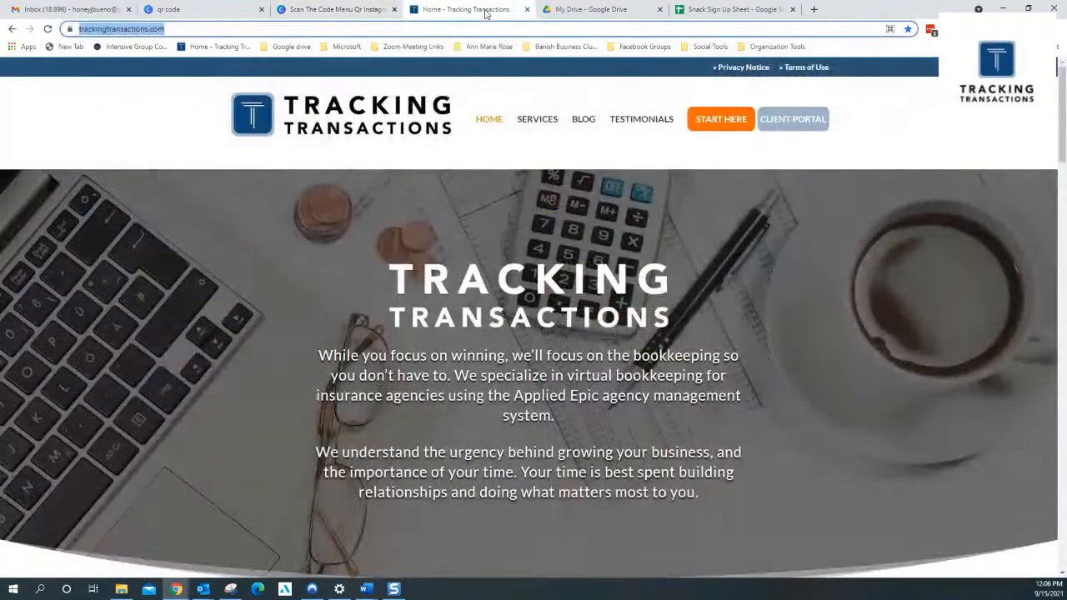
left_click(175, 29)
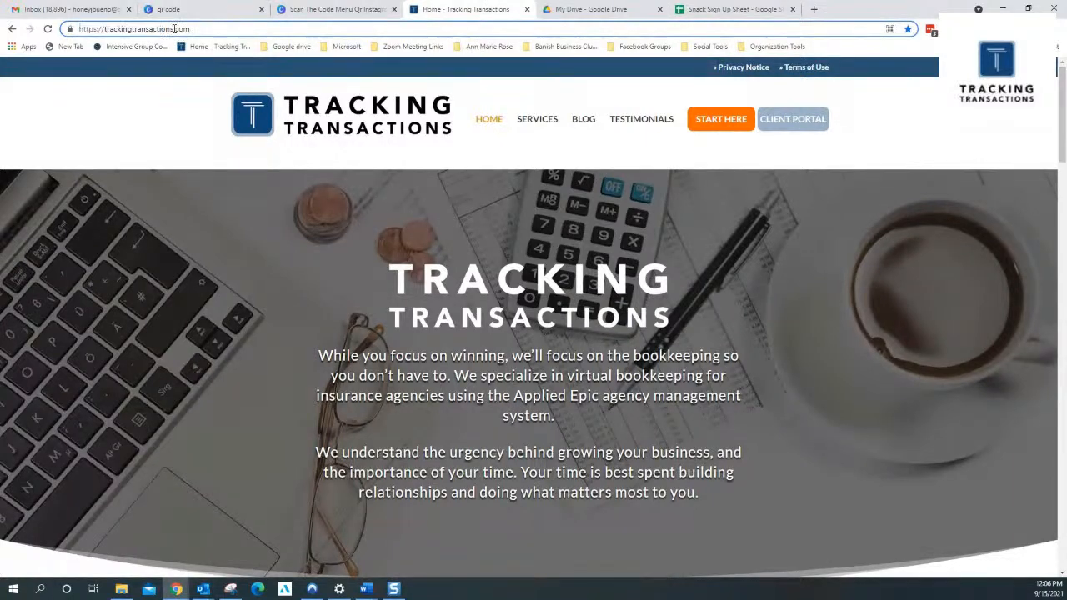
key("ctrl+a")
key("ctrl+c")
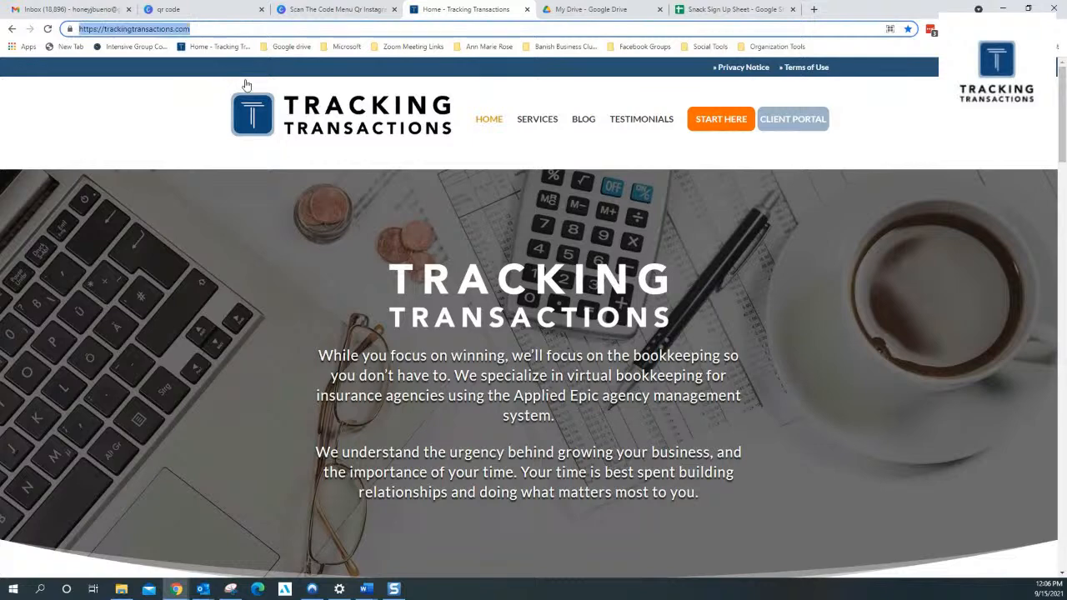
left_click(373, 14)
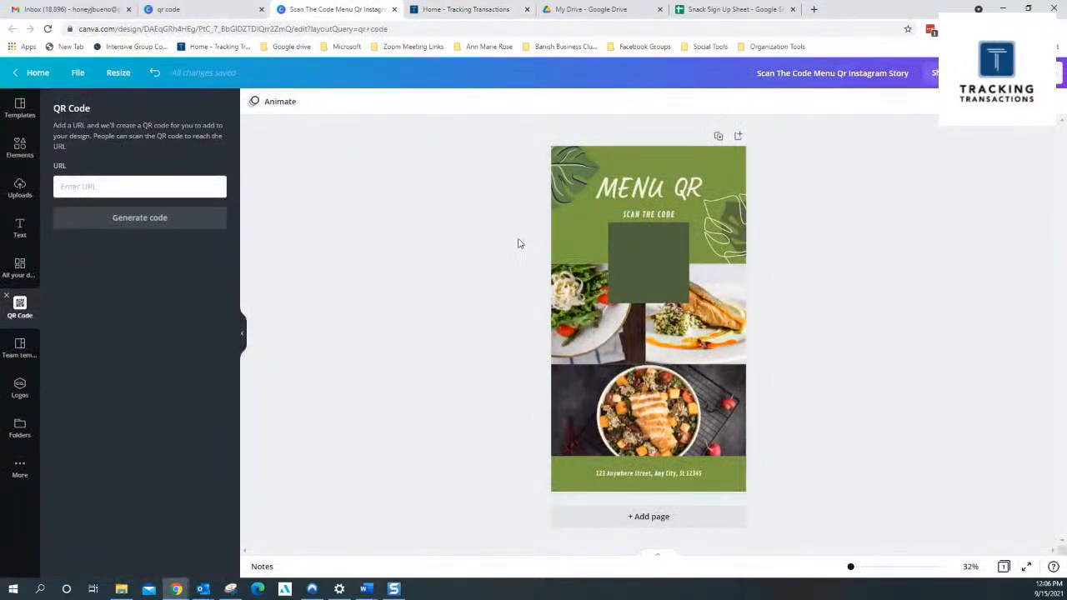
left_click(168, 188)
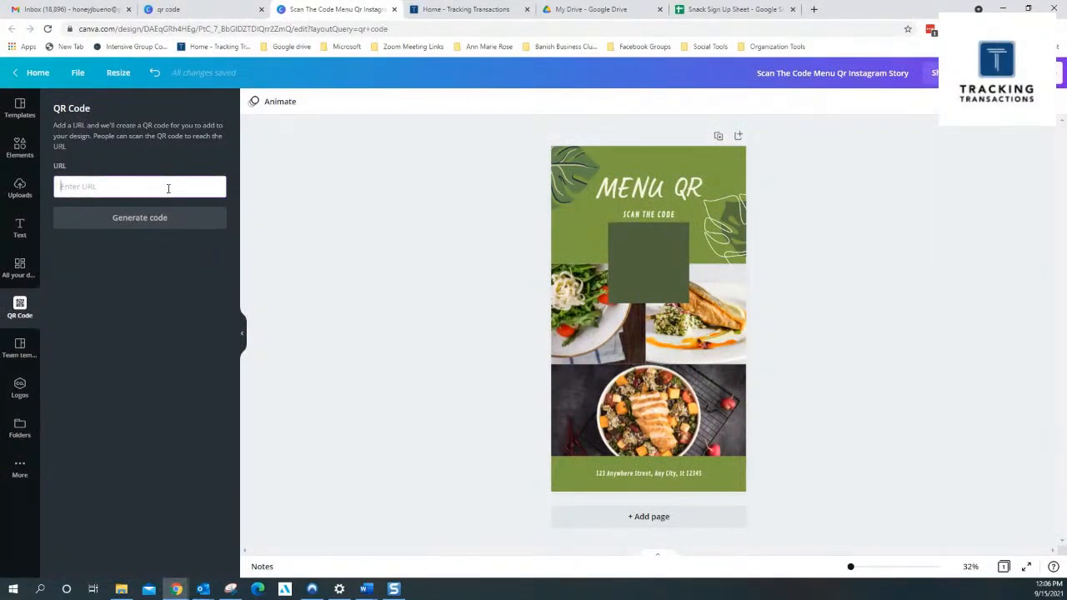
key("ctrl+v")
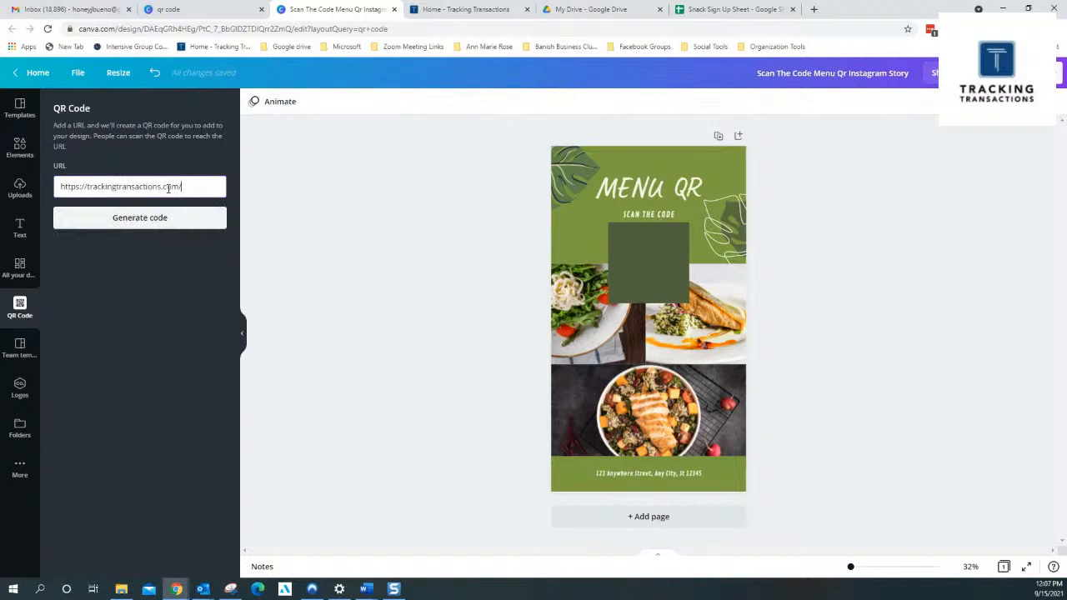
left_click(162, 227)
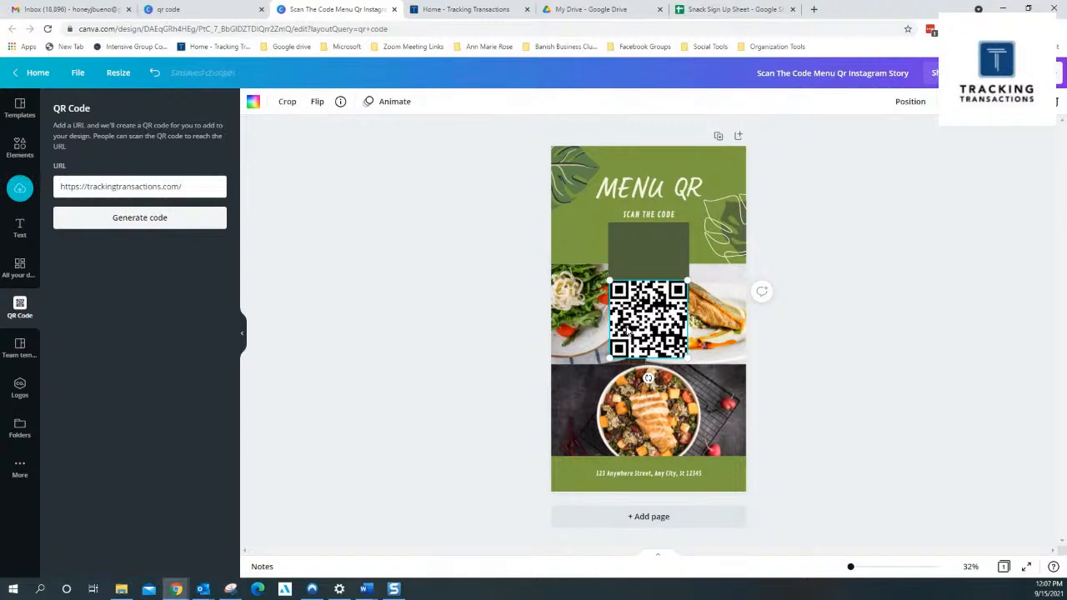
left_click_drag(649, 323, 647, 262)
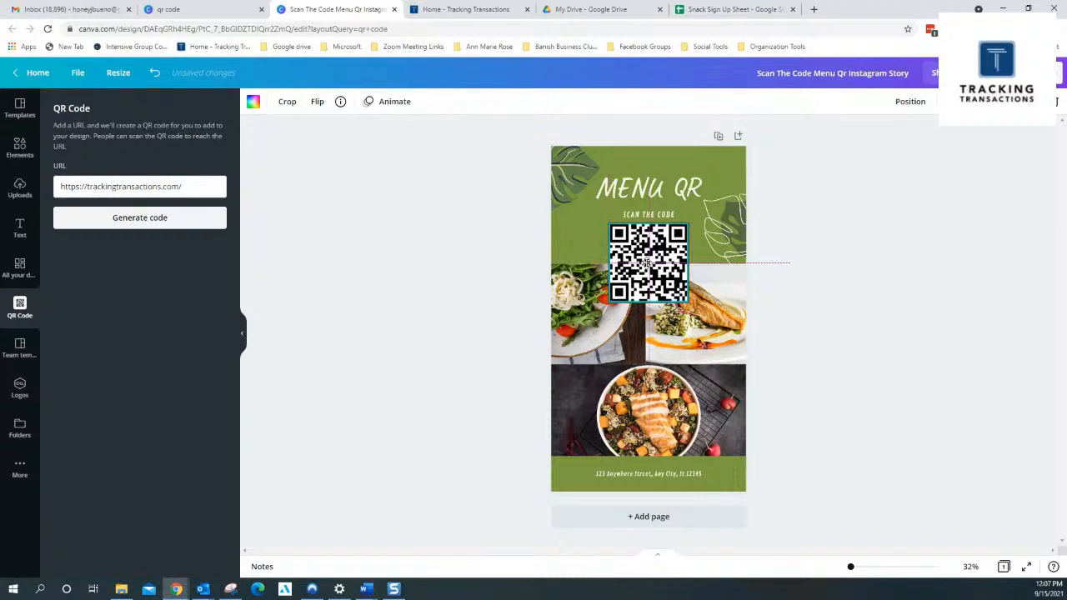
left_click(828, 195)
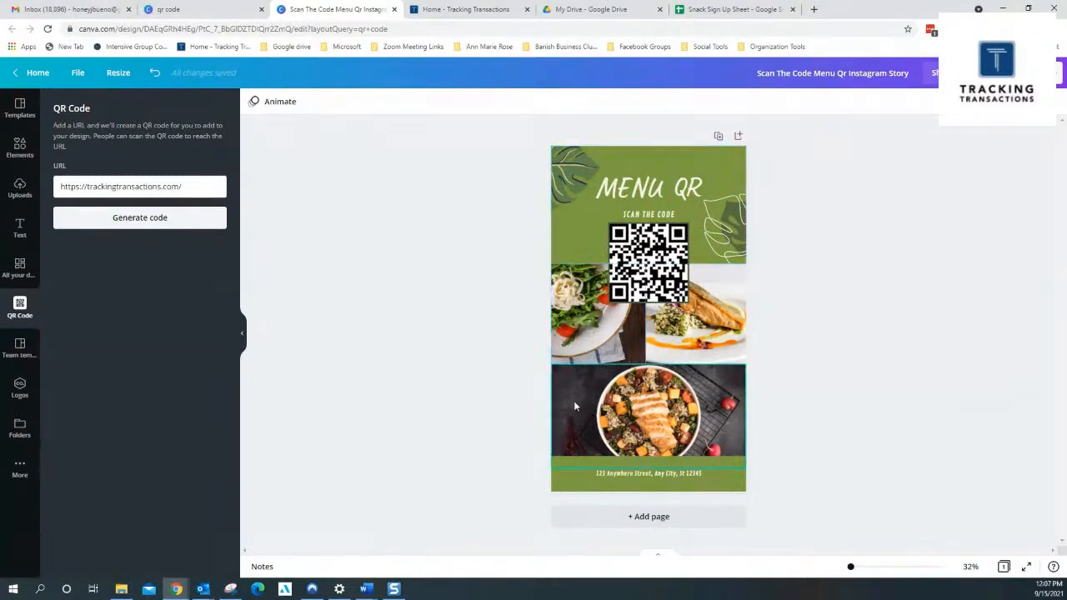
Recolor the green header background with the light blue from Tracking Transactions Colors and apply the change to all matching green areas
left_click(571, 244)
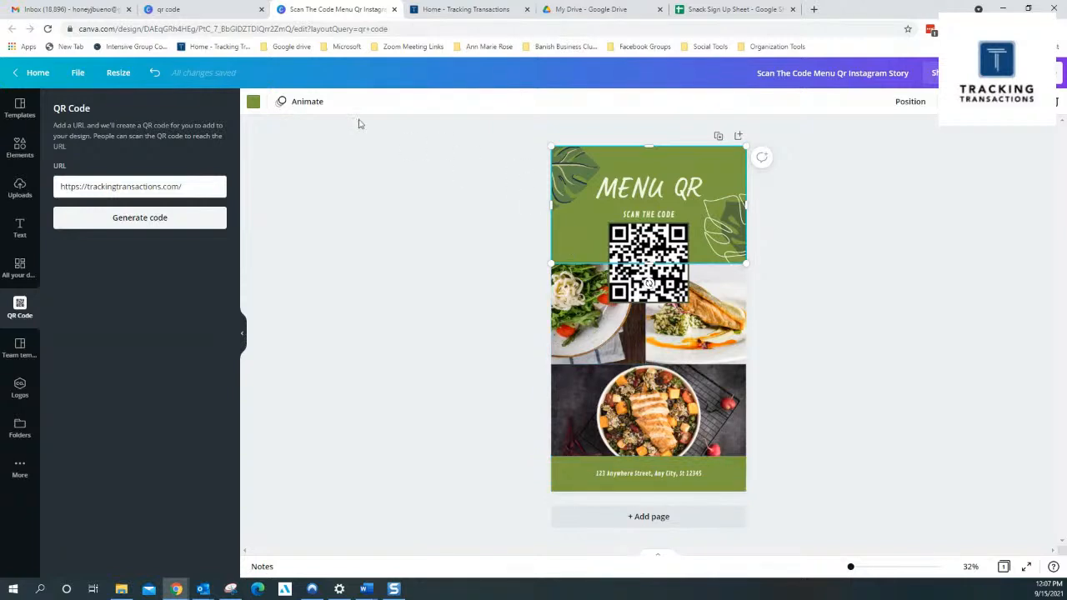
left_click(253, 108)
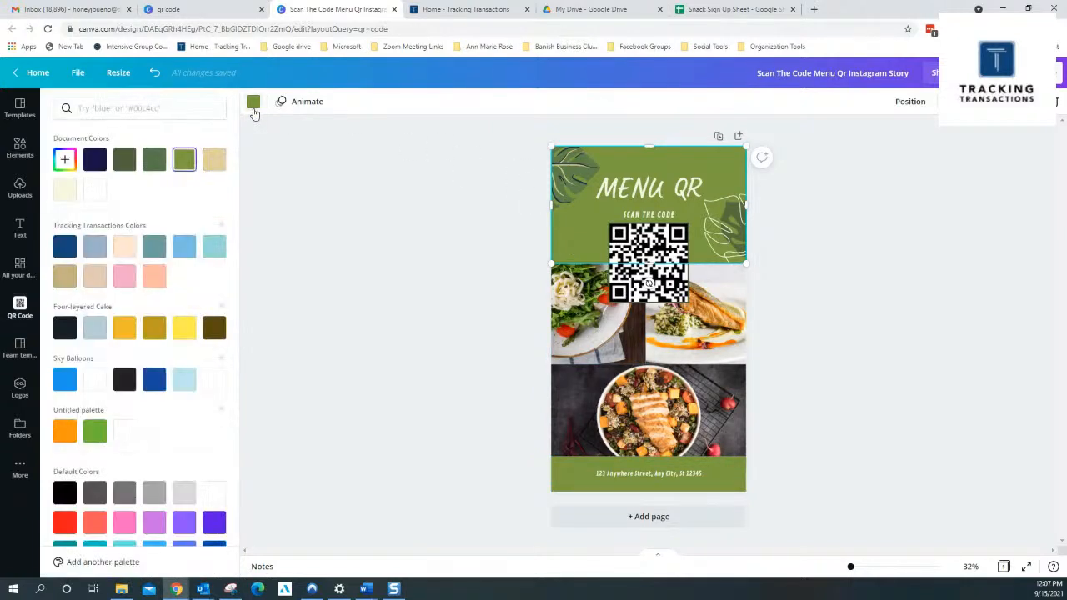
left_click(185, 247)
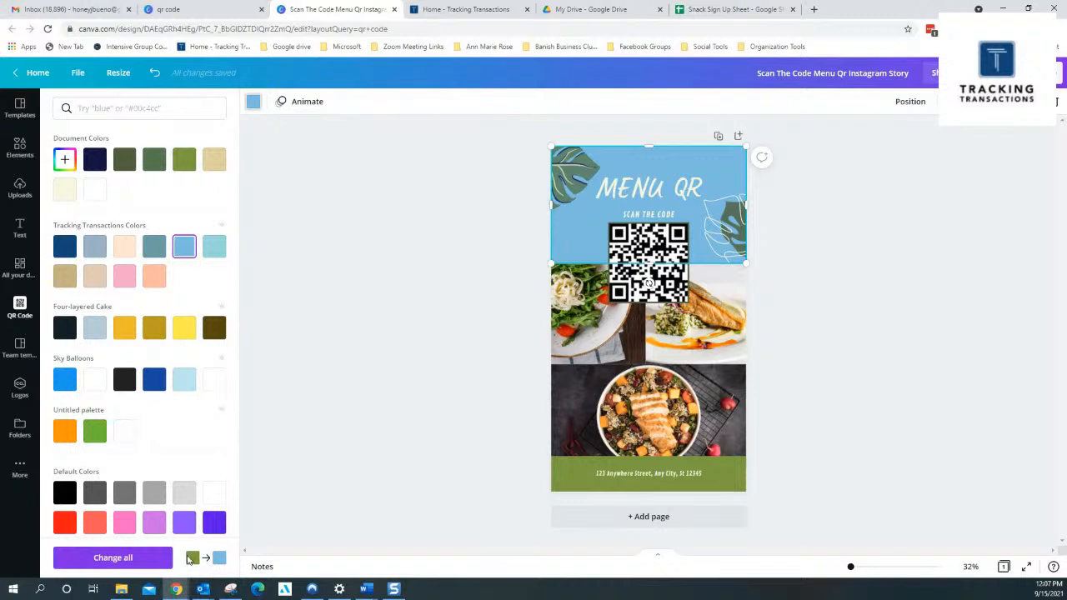
left_click(153, 557)
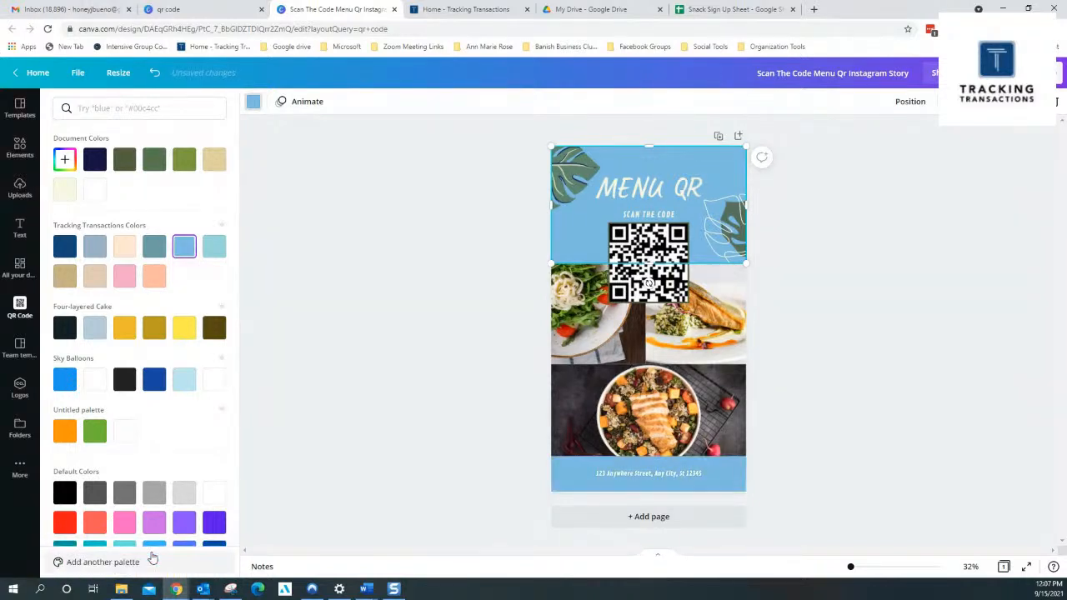
left_click(798, 390)
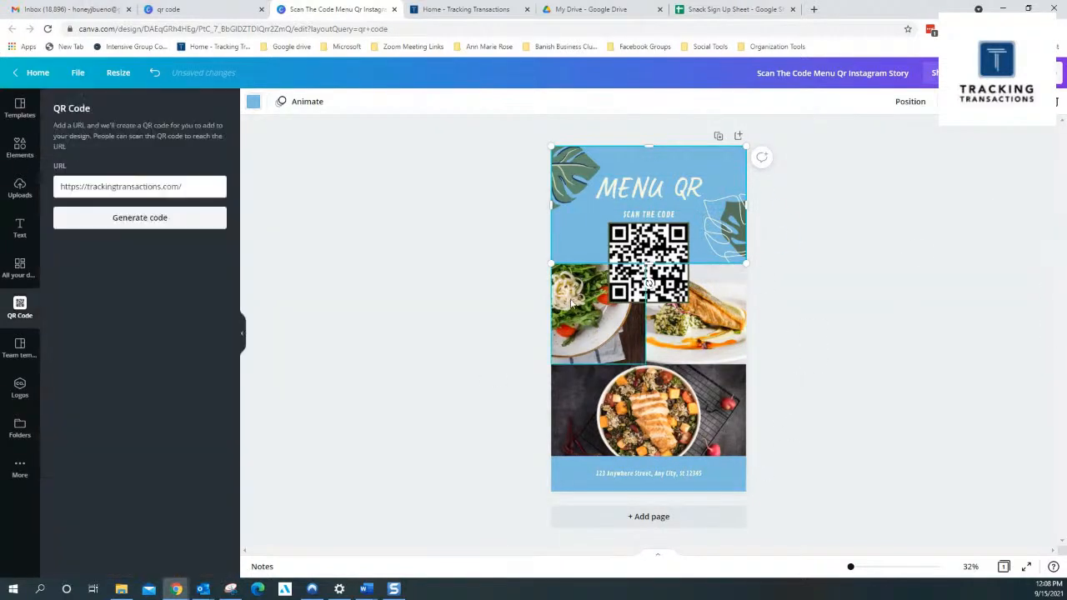
left_click(471, 281)
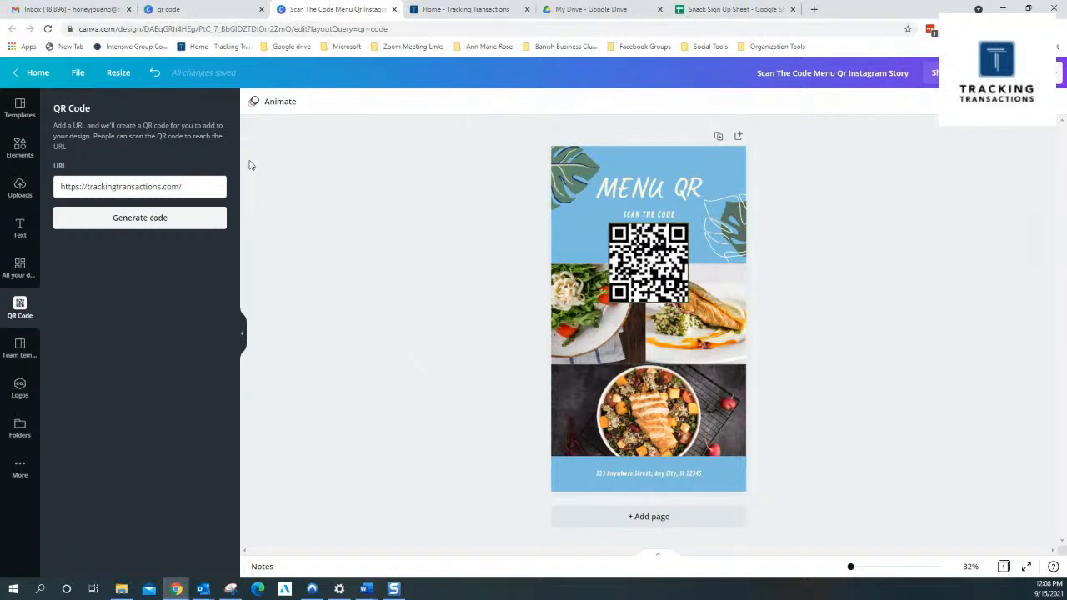
Leave the menu design and create a new blank Poster (US) design
left_click(38, 73)
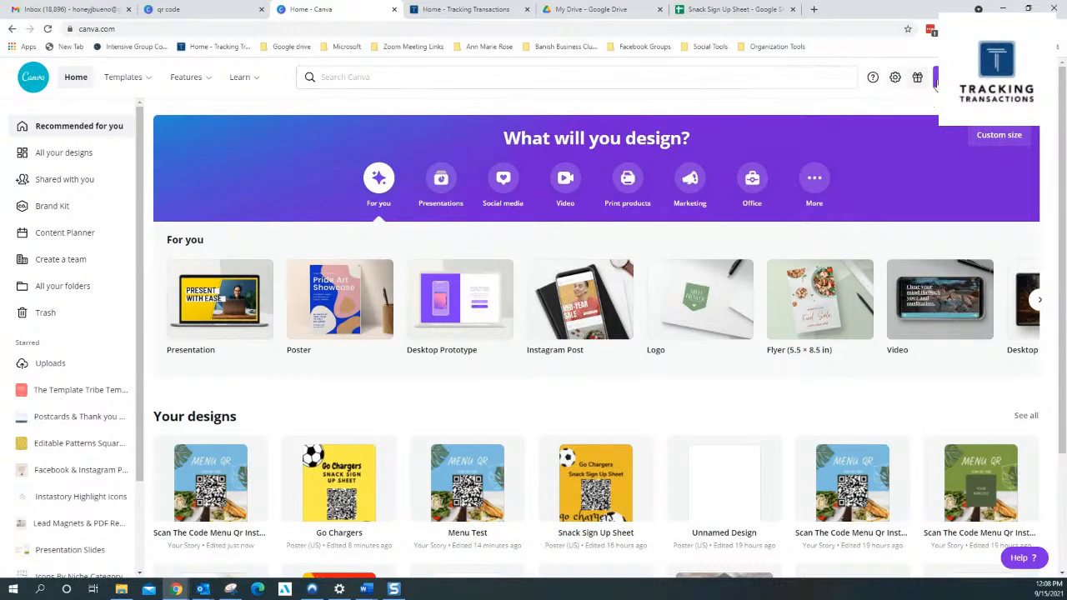
left_click(970, 78)
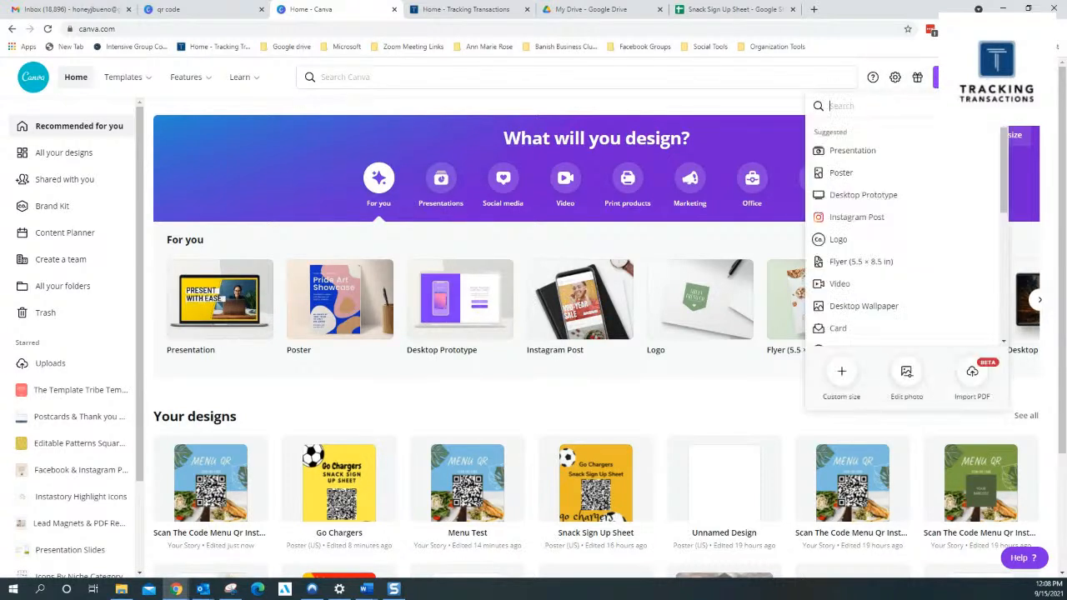
left_click(853, 177)
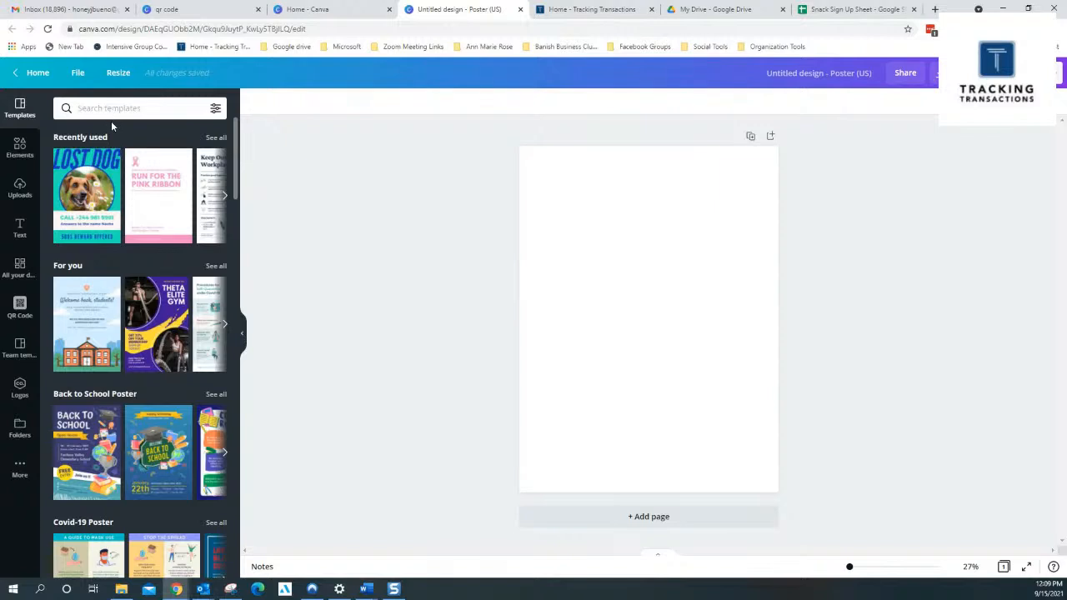
Set the blank poster's background to the bright yellow from the Four-layered Cake palette
left_click(735, 265)
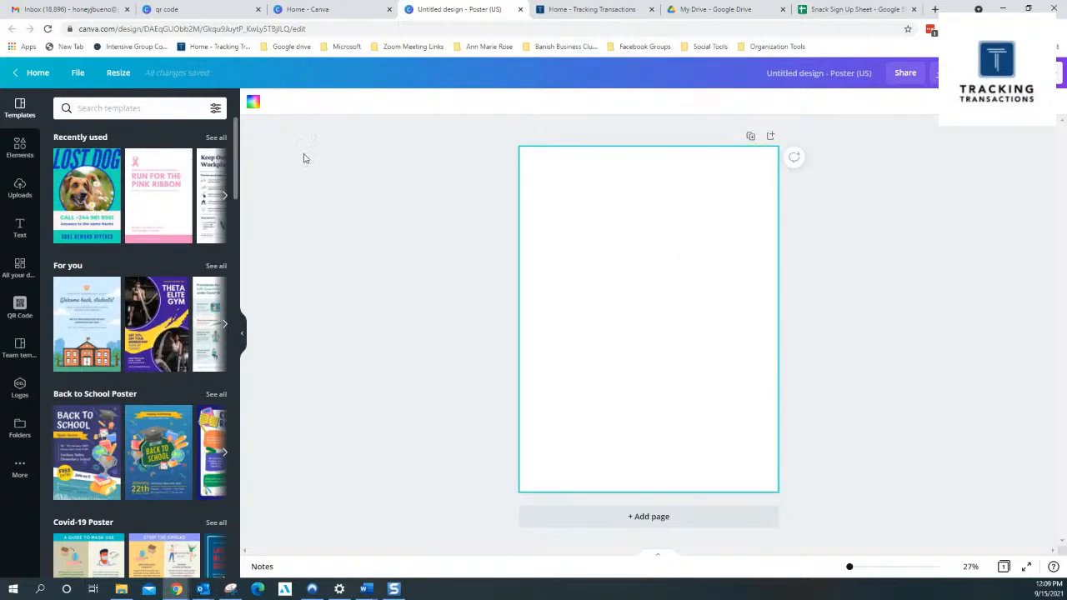
left_click(253, 102)
left_click(187, 302)
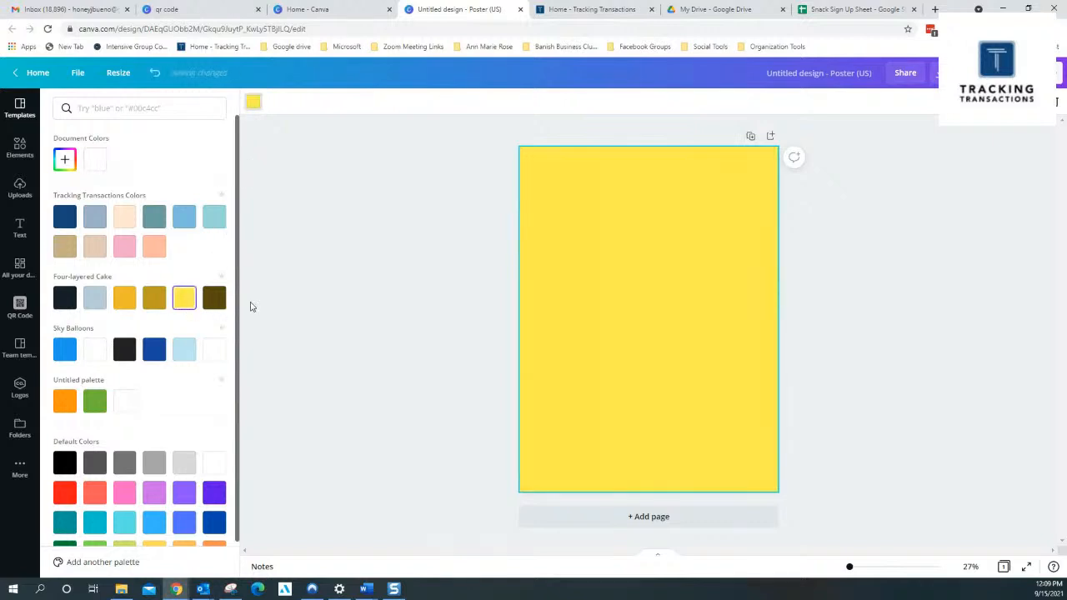
Search the elements for "soccer" and add the black-and-white soccer ball graphic with black outline to the poster
left_click(18, 150)
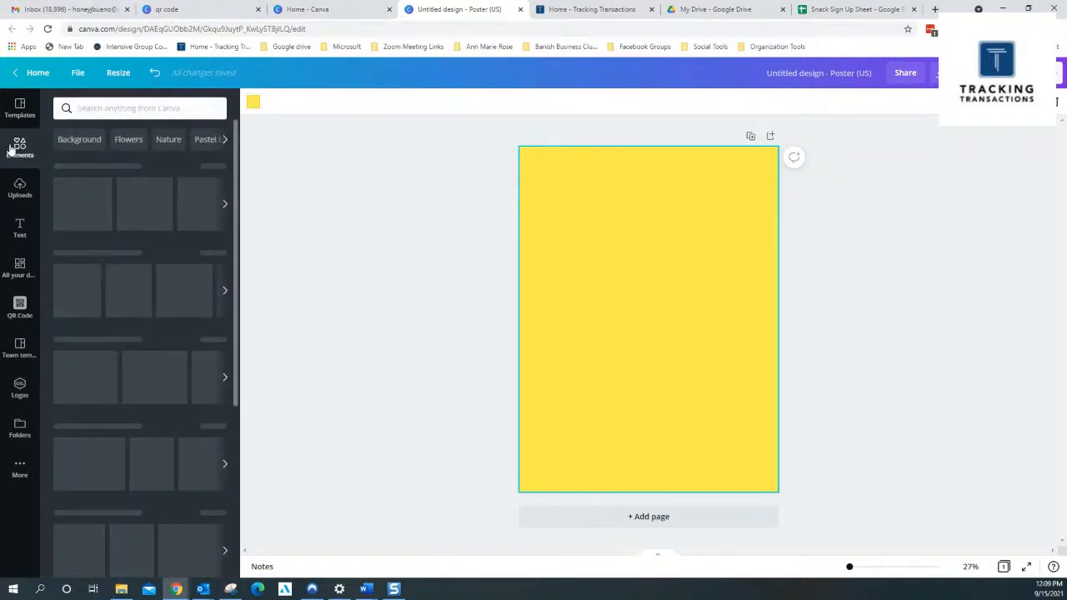
left_click(95, 111)
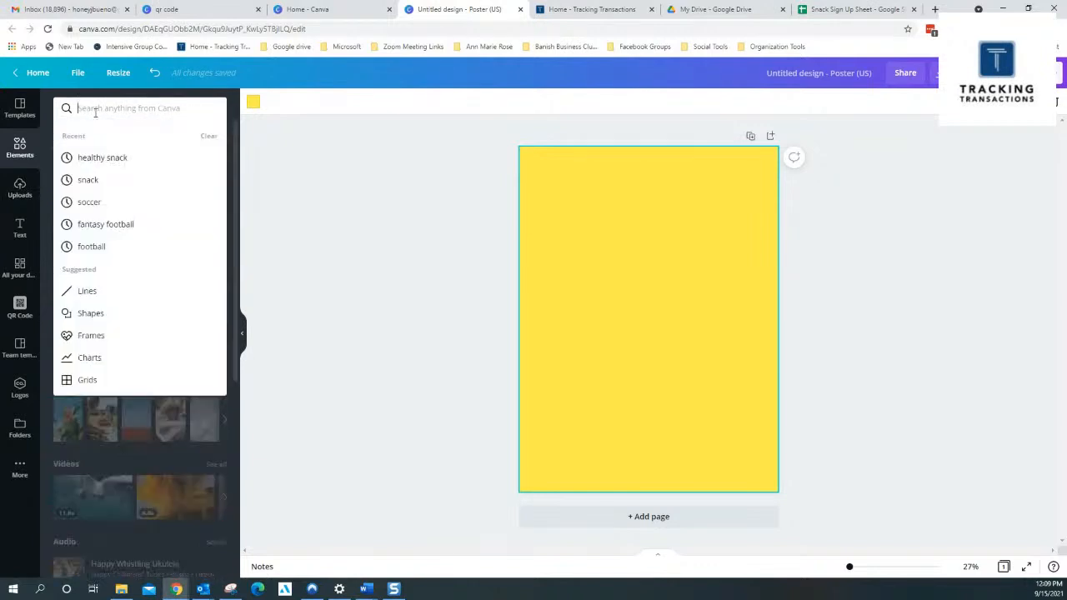
type("soccer")
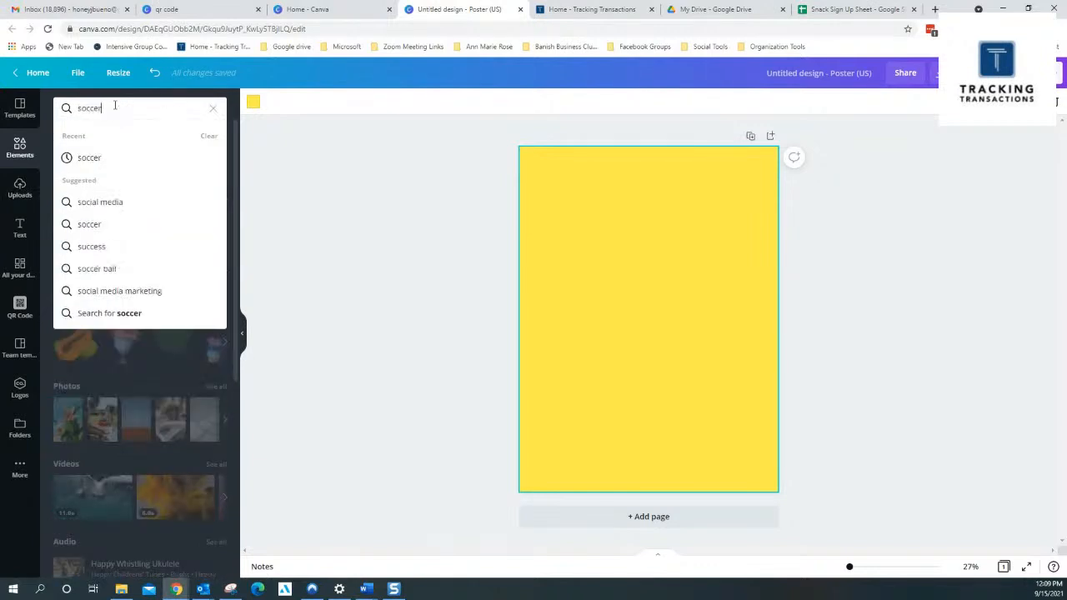
key("Return")
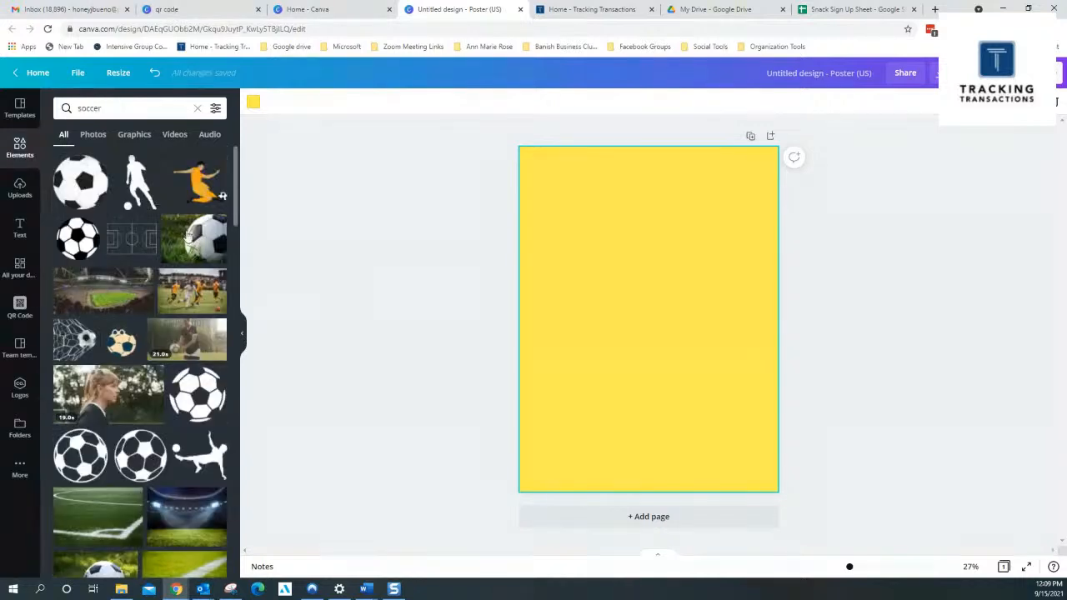
left_click(70, 253)
Position the soccer ball in the poster's upper-left corner so that it runs slightly off the page edges
left_click_drag(648, 330, 550, 196)
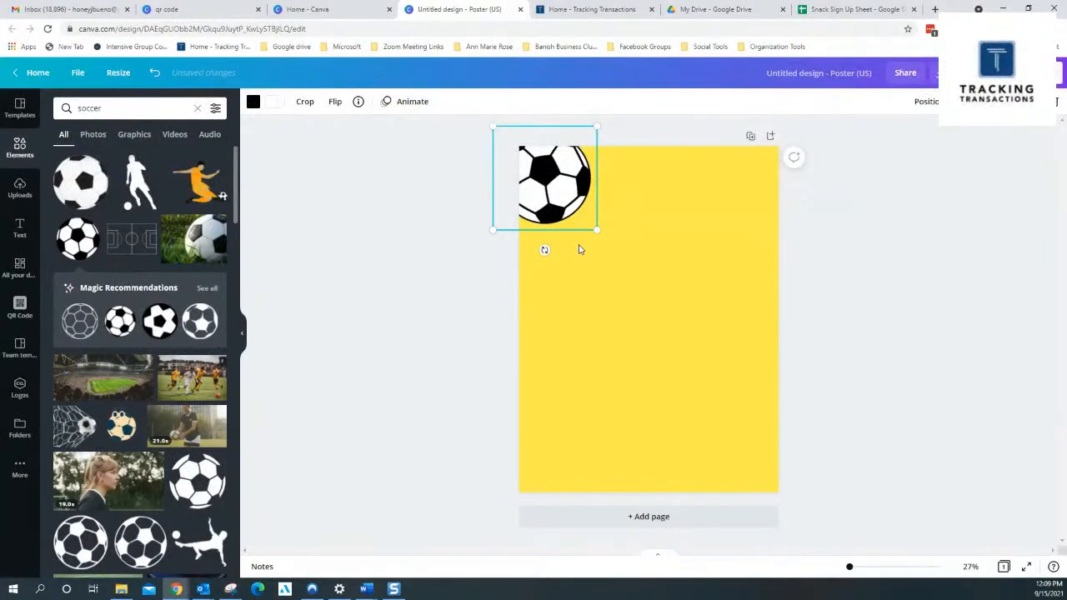
left_click_drag(558, 181, 580, 194)
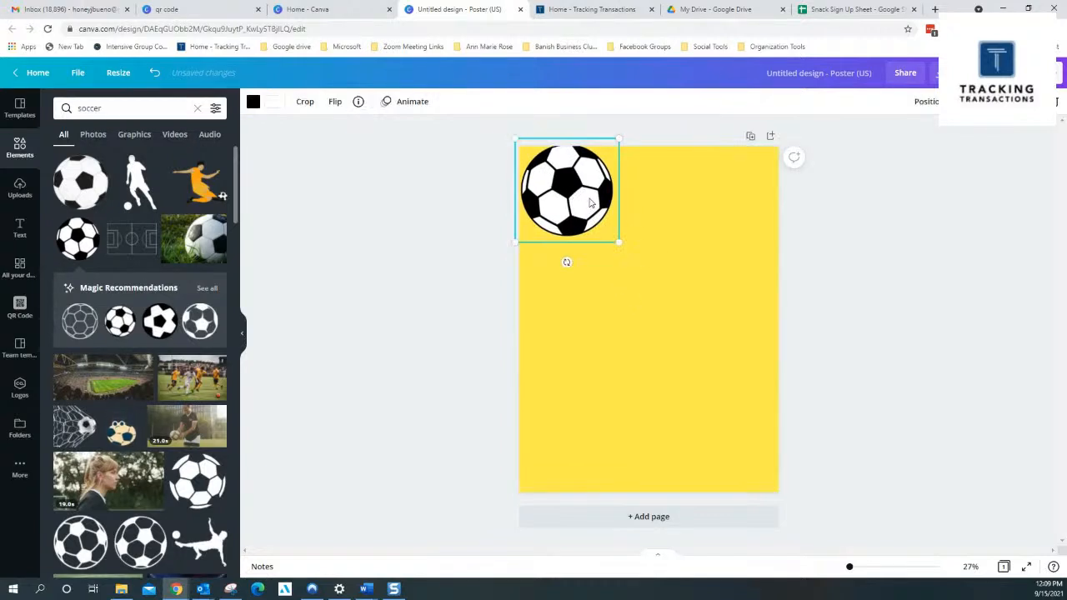
double_click(589, 198)
left_click(914, 291)
left_click_drag(534, 176, 521, 169)
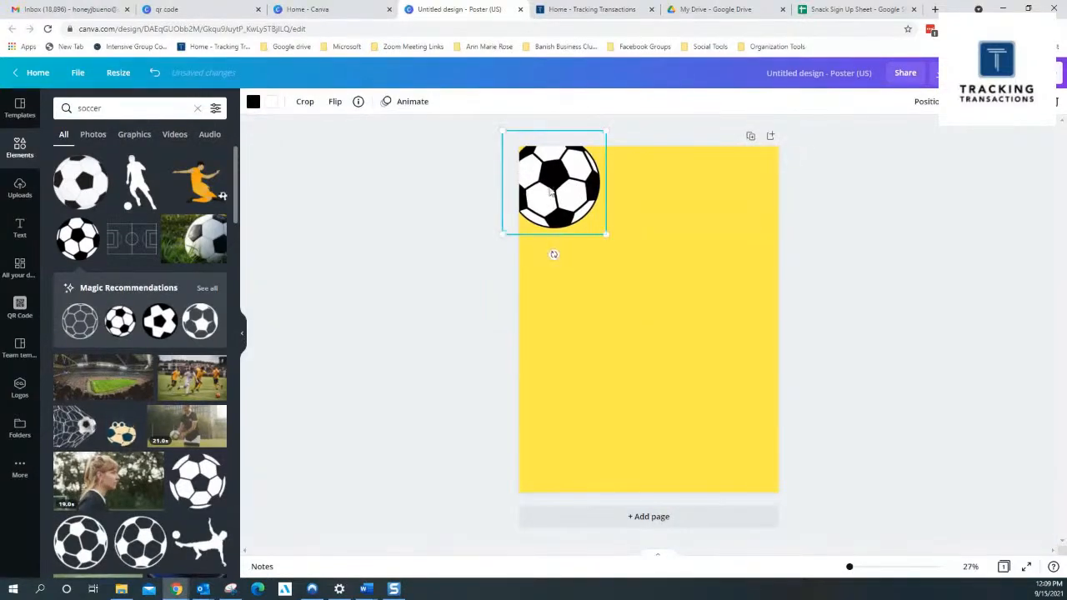
left_click(628, 256)
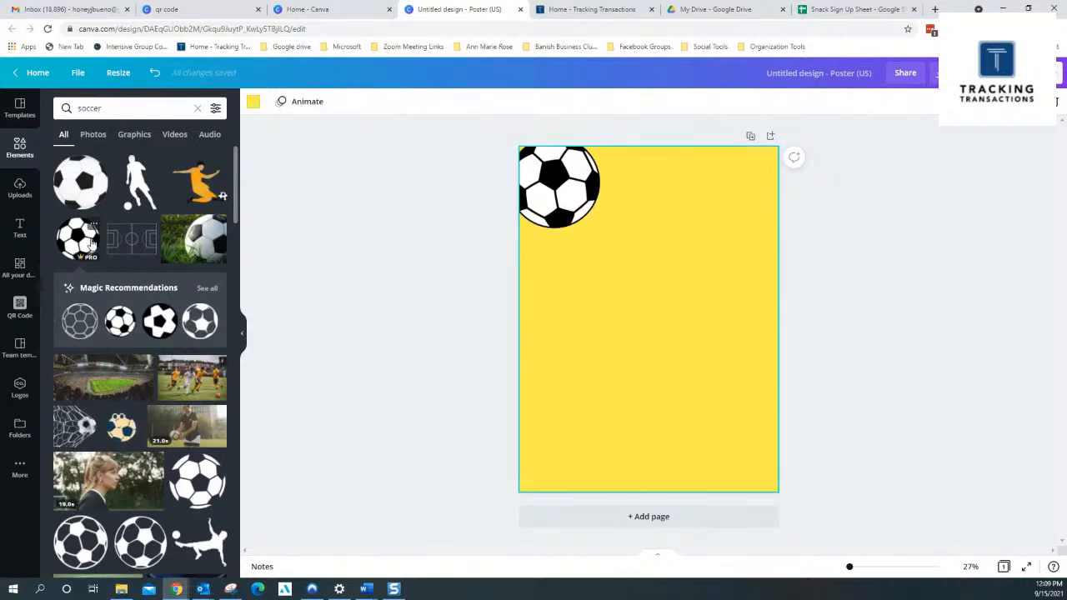
Add a second copy of the black-and-white soccer ball and place it in the poster's lower-right corner, running slightly off the edges
left_click(91, 243)
left_click_drag(678, 341, 789, 483)
left_click(840, 292)
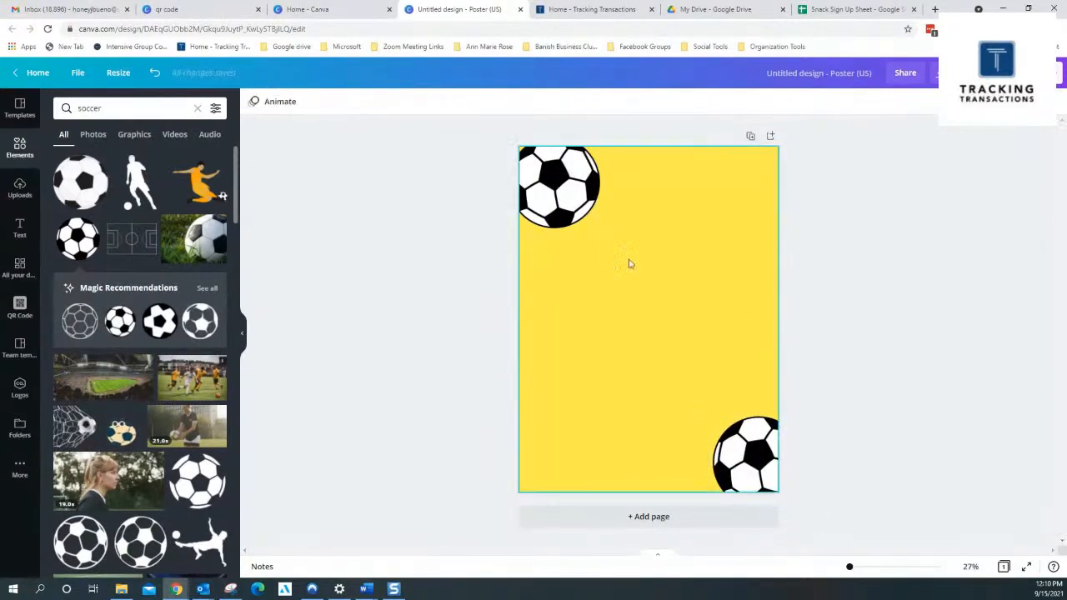
Add the "welcome little one!" text combination to the poster and replace its heading with "Go Chargers"
left_click(21, 231)
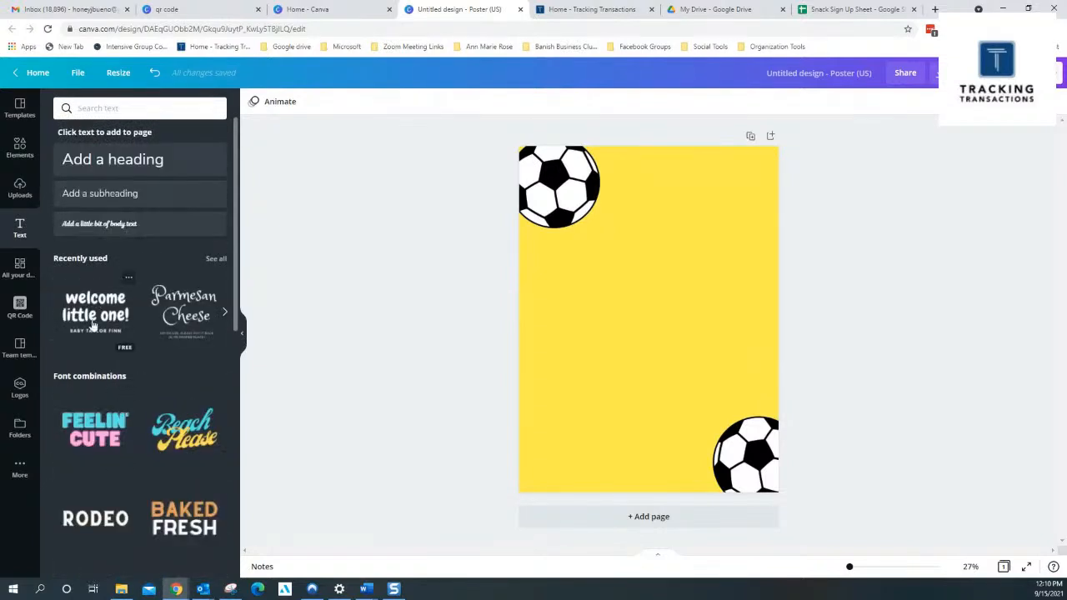
left_click(123, 350)
left_click(677, 319)
double_click(623, 315)
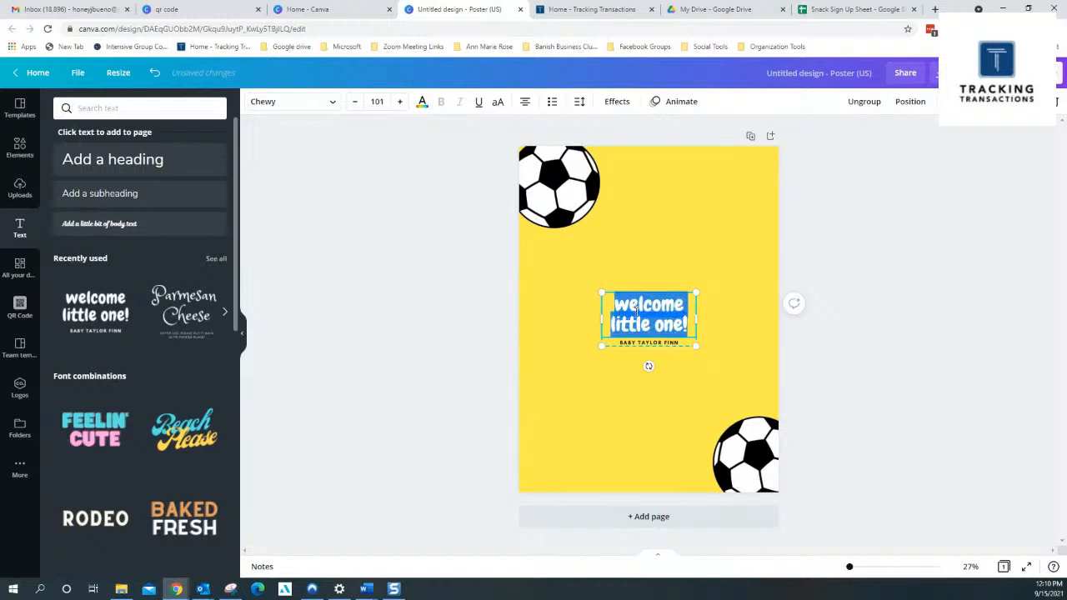
type("Go Chargers")
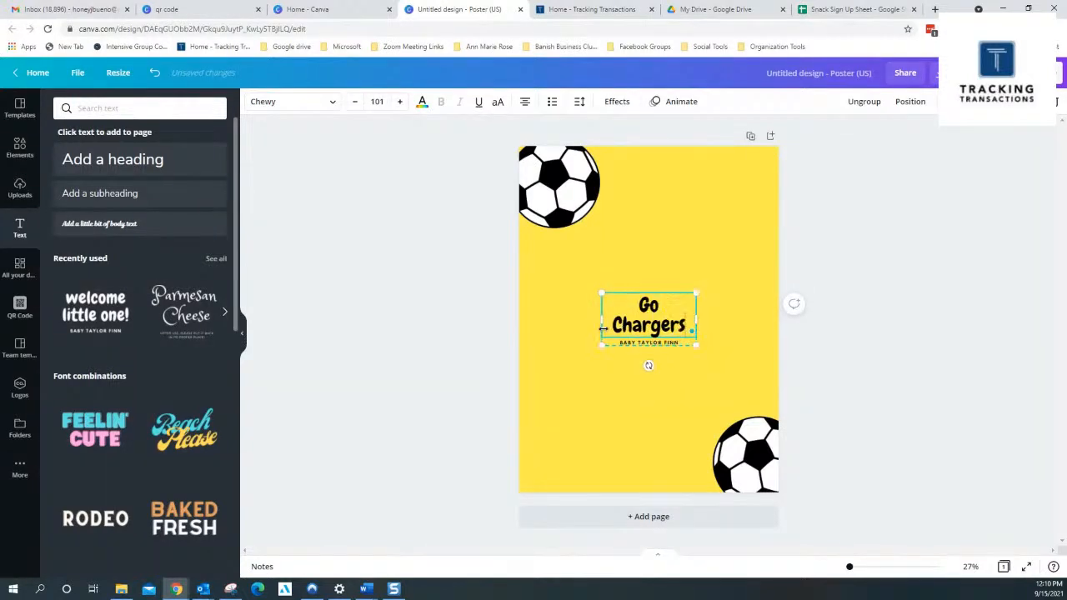
Replace the small subtitle "BABY TAYLOR FINN" under the heading with "SNACK SIGN UP SHEET"
left_click(640, 344)
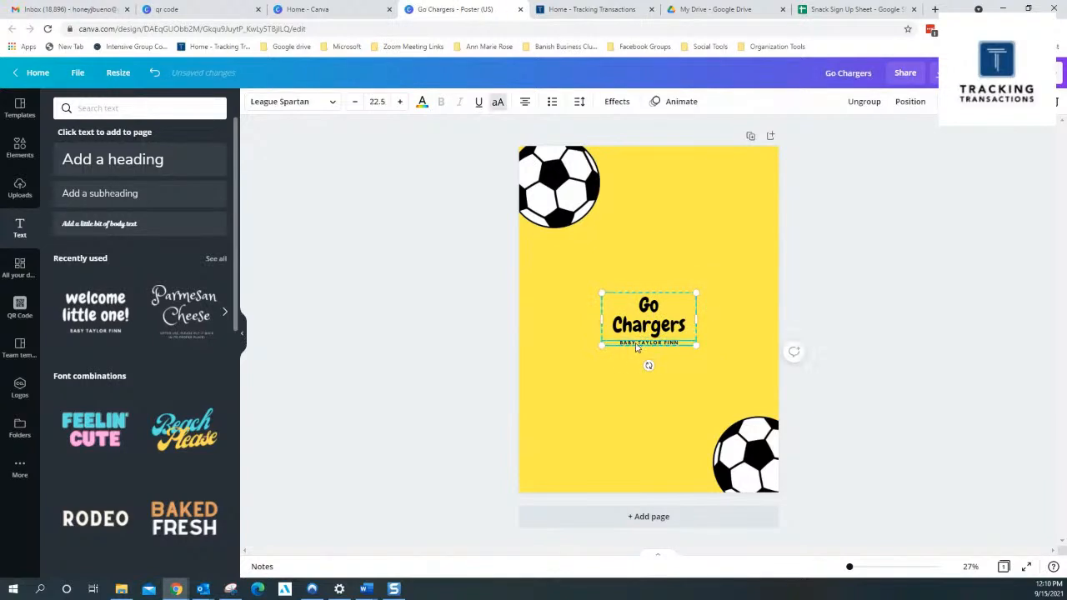
double_click(657, 342)
type("SNACK SIGN UP SHEET")
Set the "Go Chargers" heading to font size 150 and widen its text box so it fits on one line
double_click(631, 304)
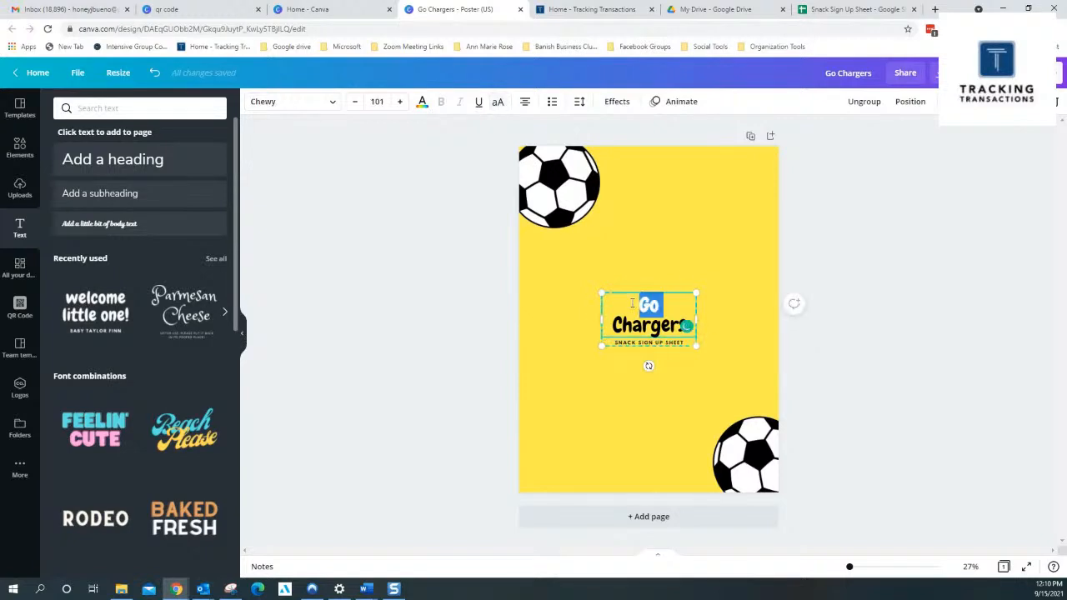
left_click(641, 309)
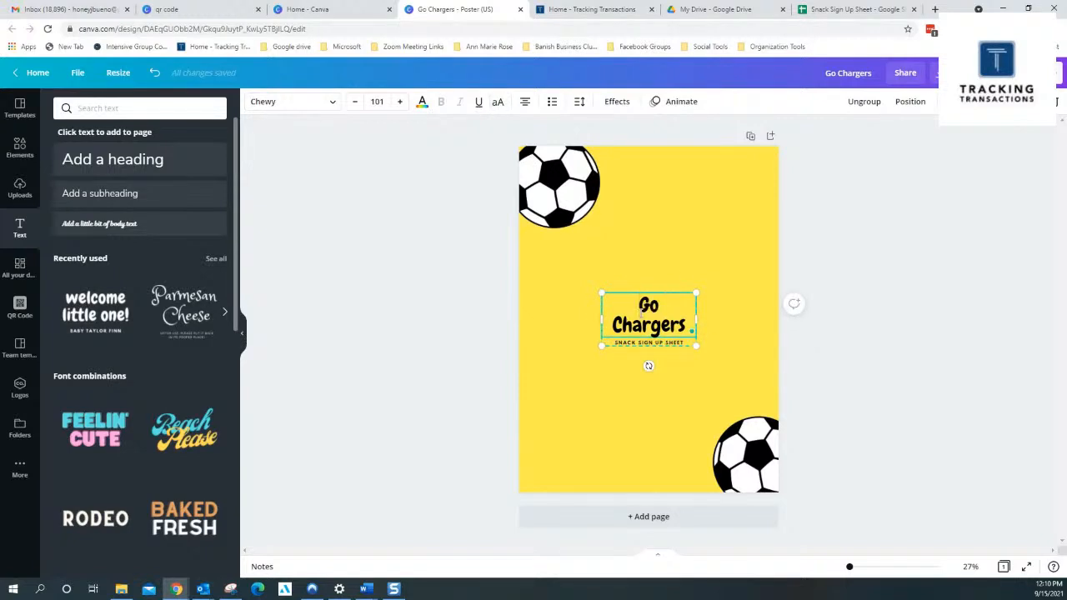
triple_click(641, 307)
left_click(377, 101)
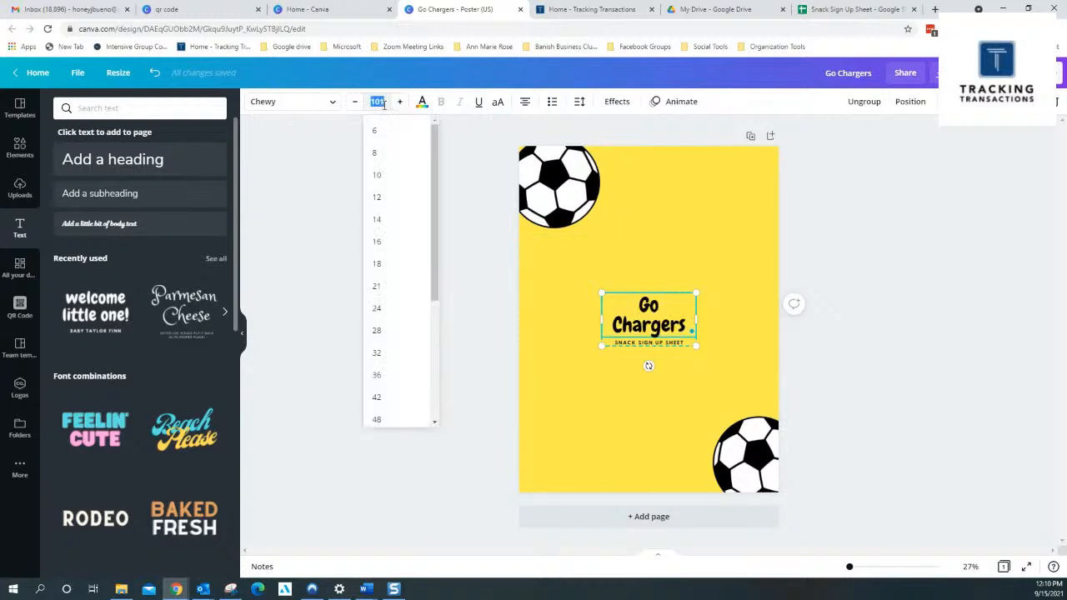
type("15")
key("Return")
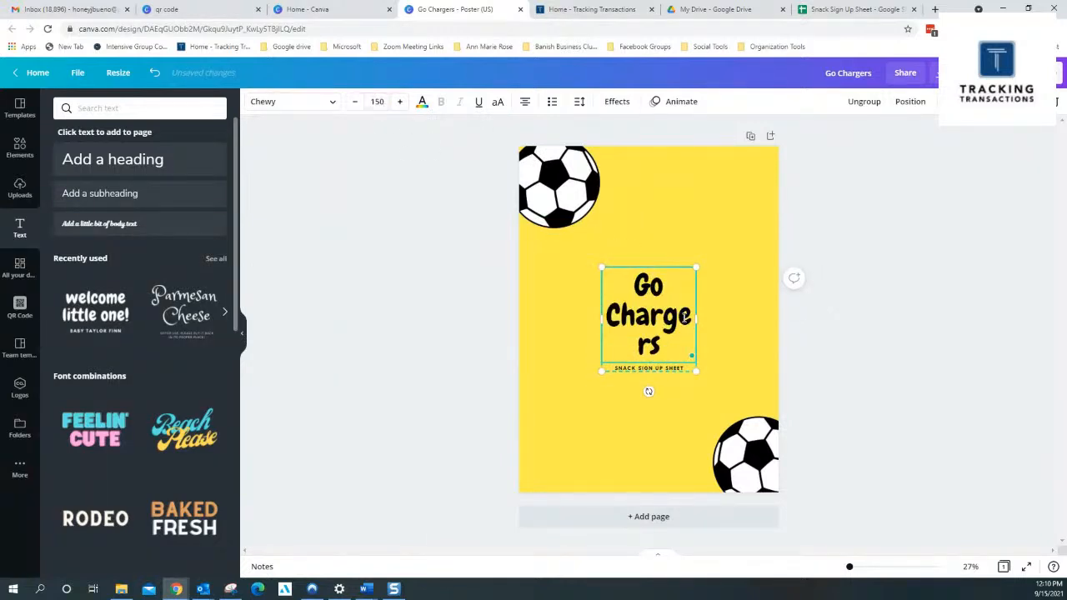
left_click_drag(694, 320, 748, 325)
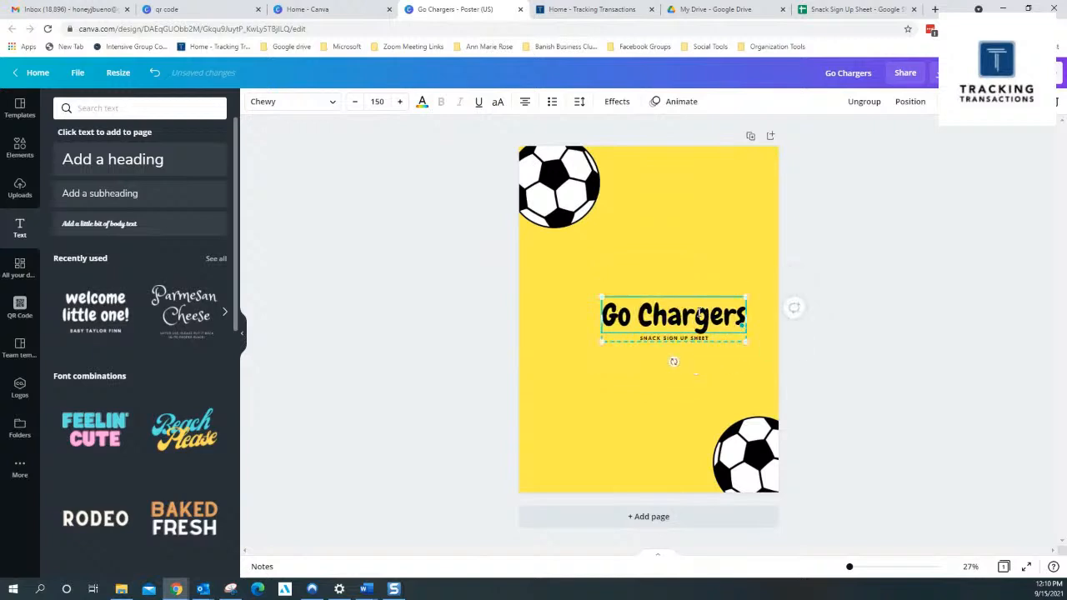
left_click(654, 368)
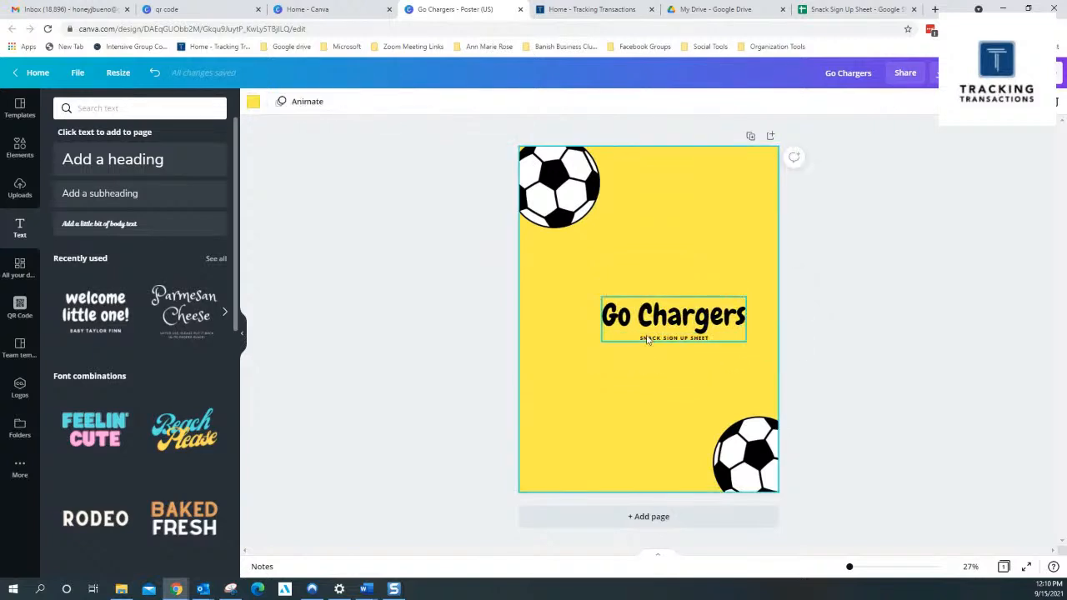
Enlarge the "SNACK SIGN UP SHEET" subtitle, trying font size 100 and settling on 80
left_click(647, 339)
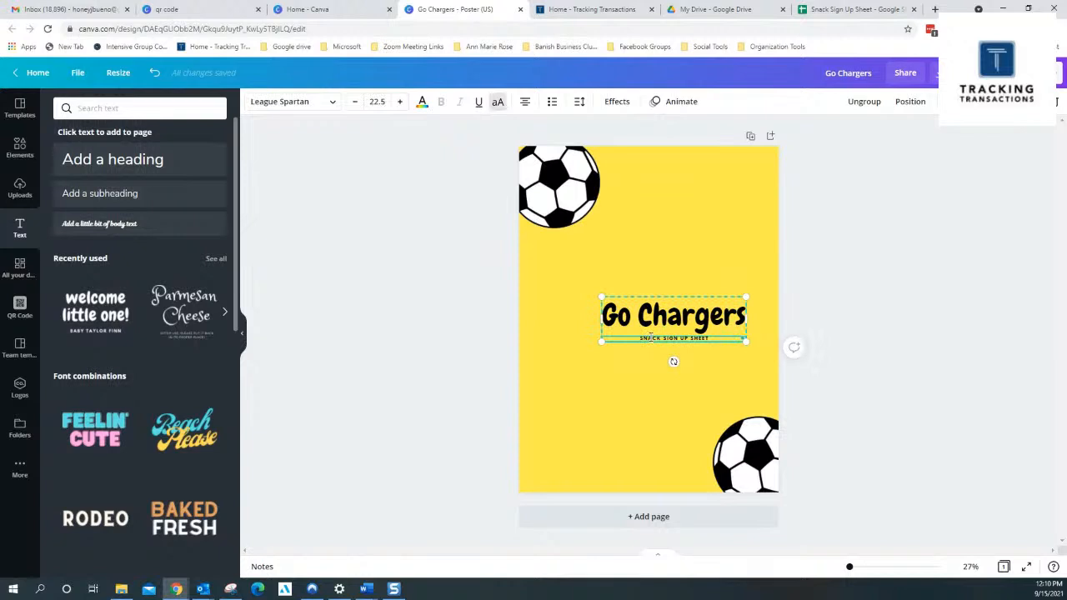
double_click(650, 336)
left_click(379, 100)
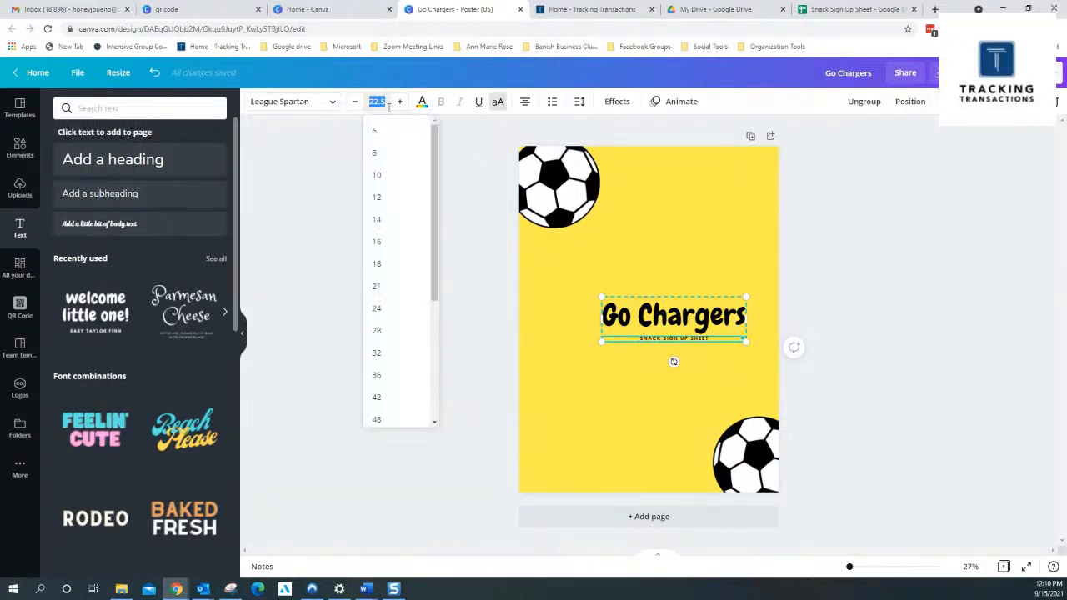
type("100")
key("Return")
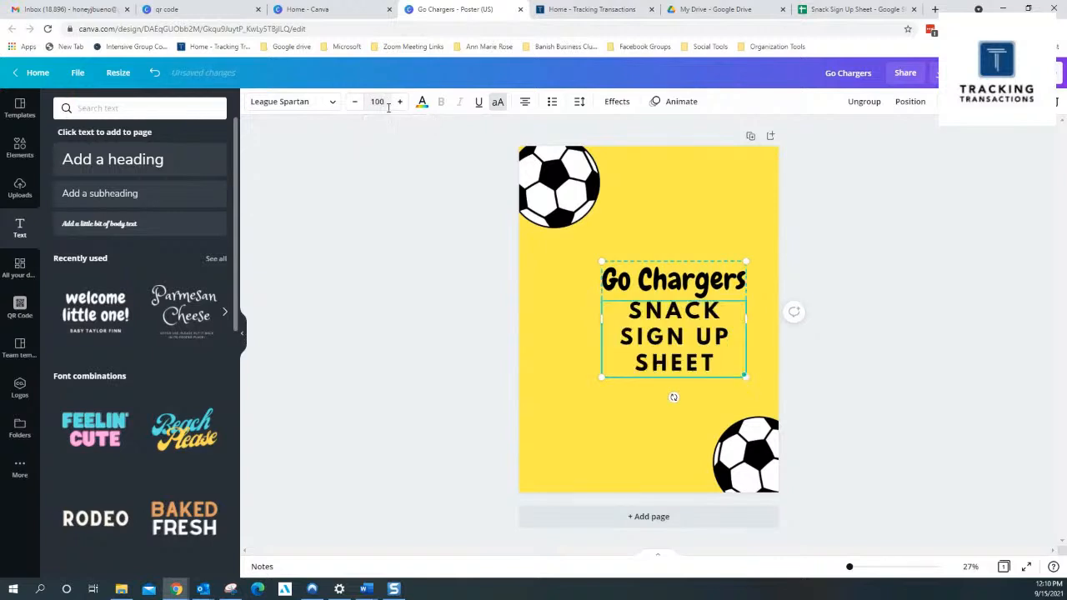
left_click(377, 101)
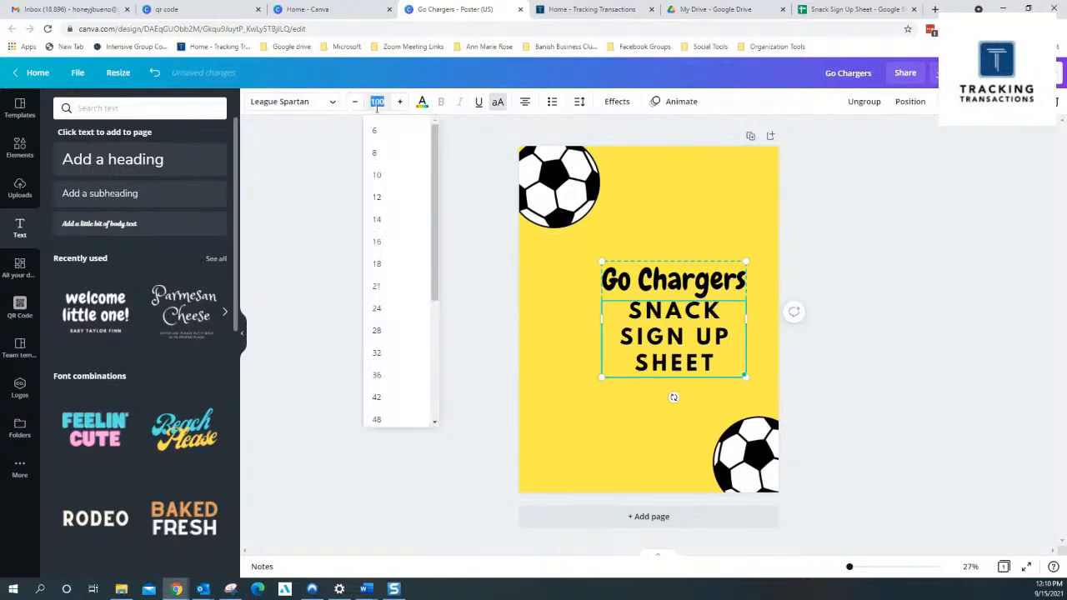
type("80")
key("Return")
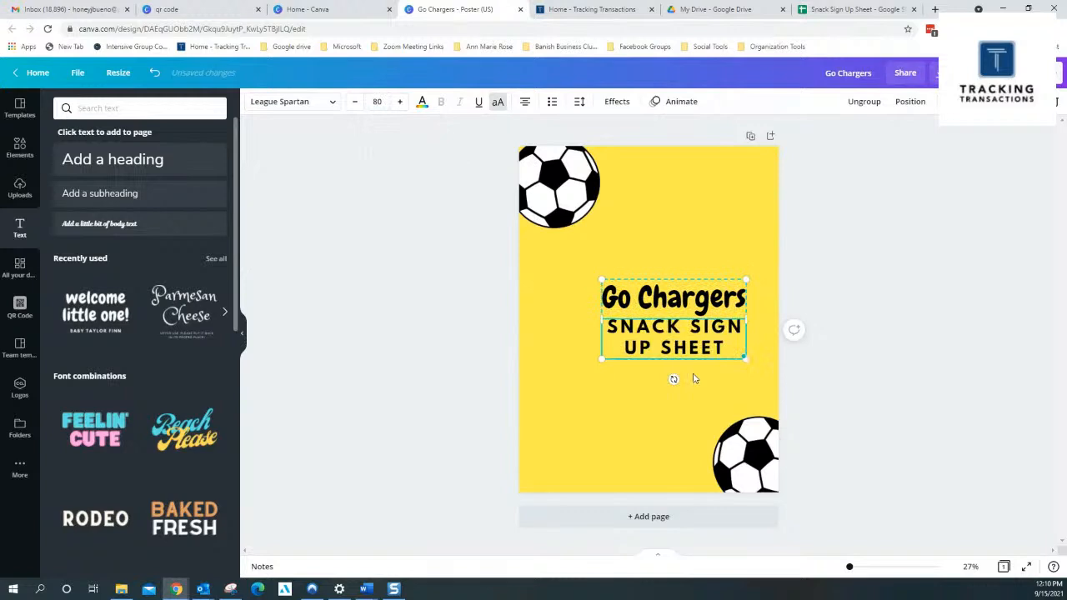
Move the heading and subtitle group up so it sits just below the upper soccer ball, roughly centered on the page
left_click(698, 381)
left_click_drag(683, 342, 661, 282)
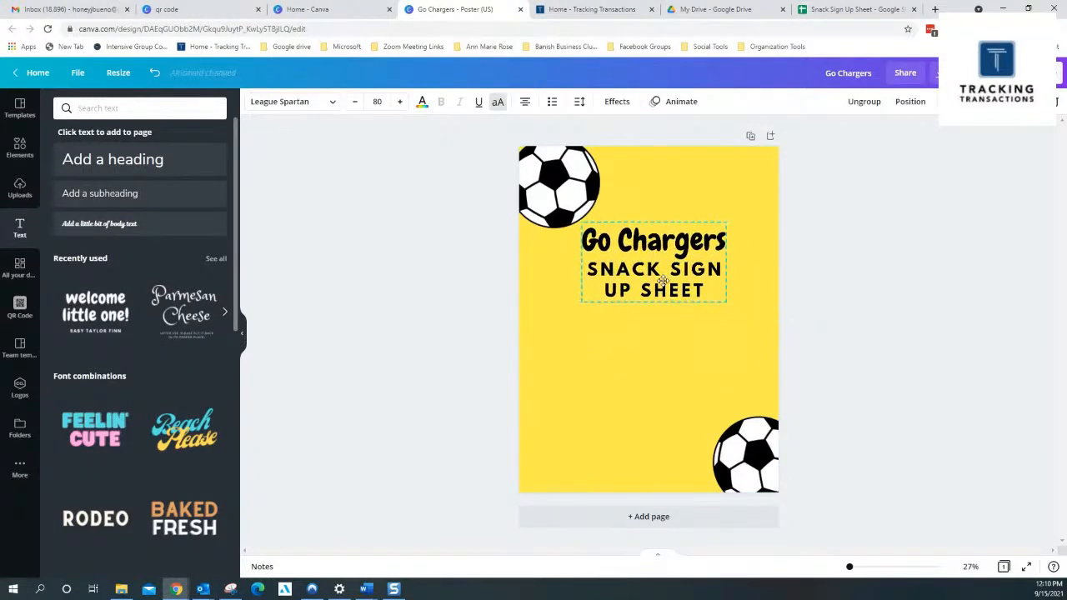
left_click(665, 362)
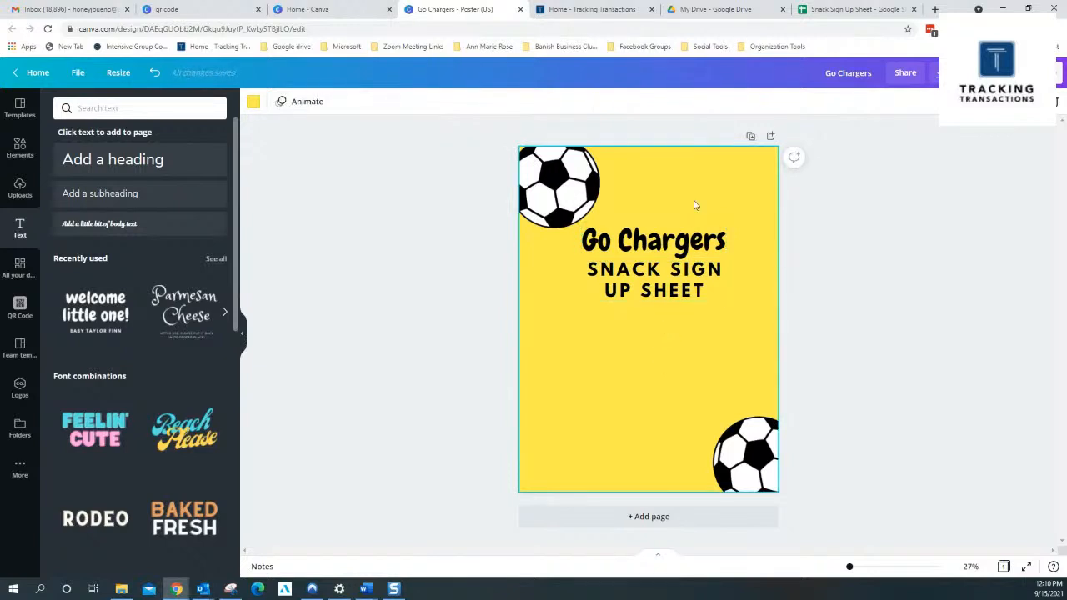
Copy the web address of the Snack Sign Up Sheet in Google Sheets and return to the Go Chargers poster in Canva
left_click(850, 10)
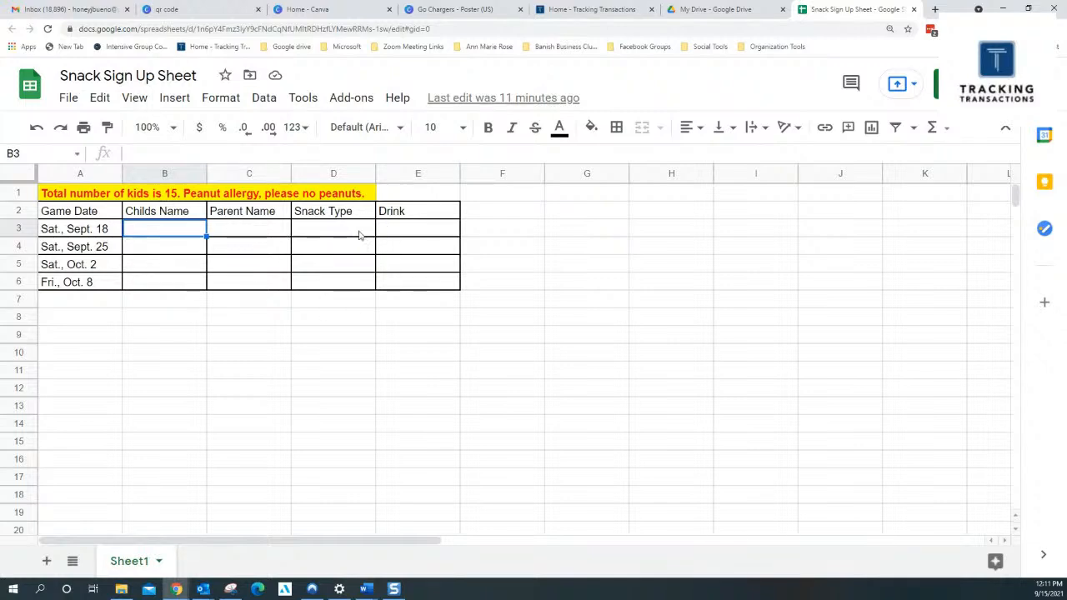
left_click(339, 28)
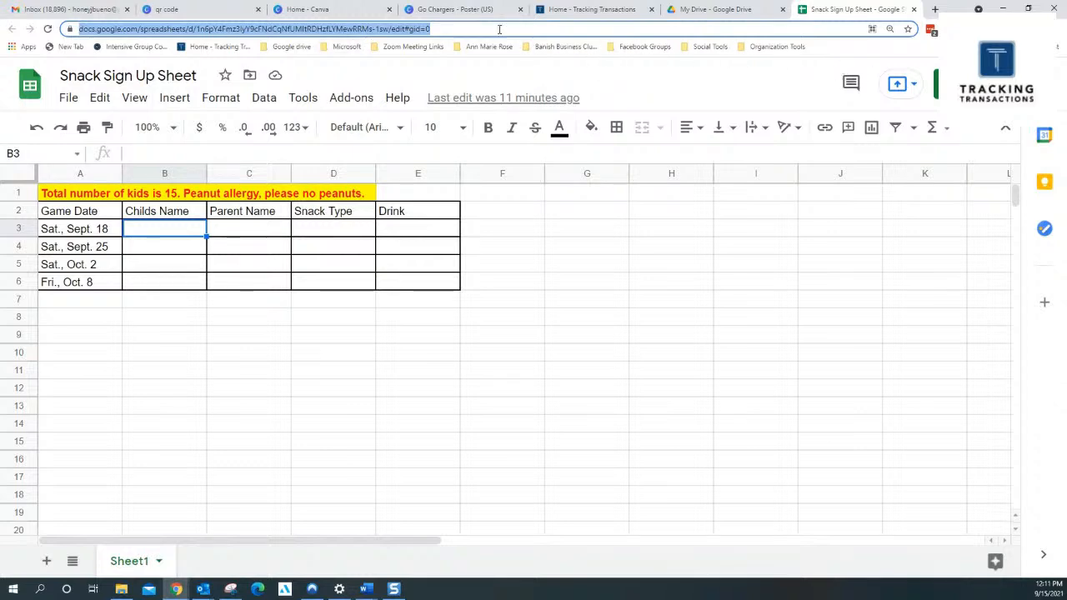
left_click(474, 11)
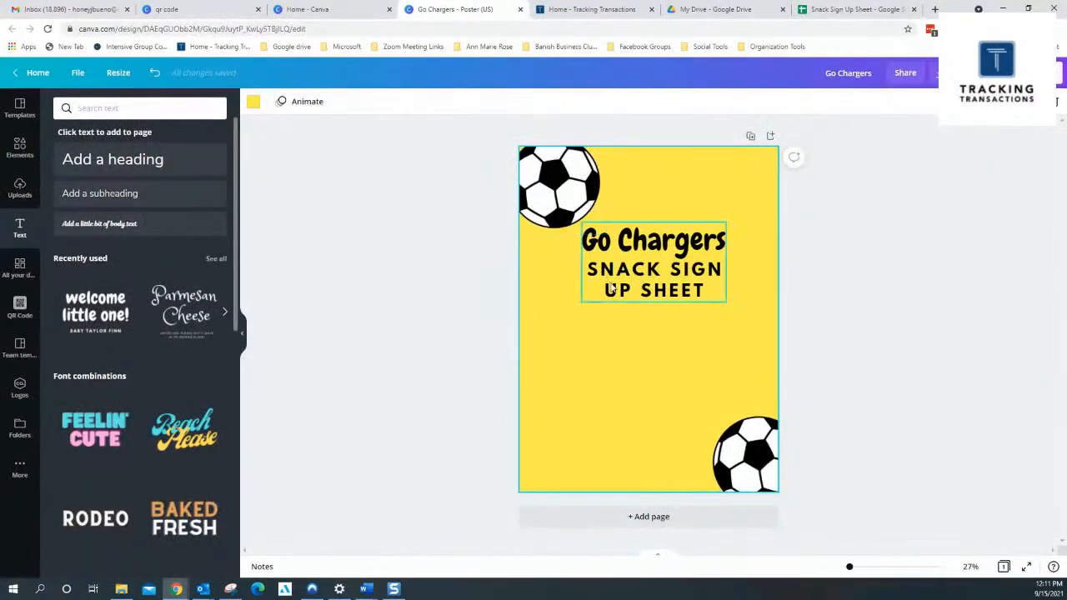
Generate a QR code from the copied spreadsheet URL and place it centered directly below the "SNACK SIGN UP SHEET" text
left_click(18, 309)
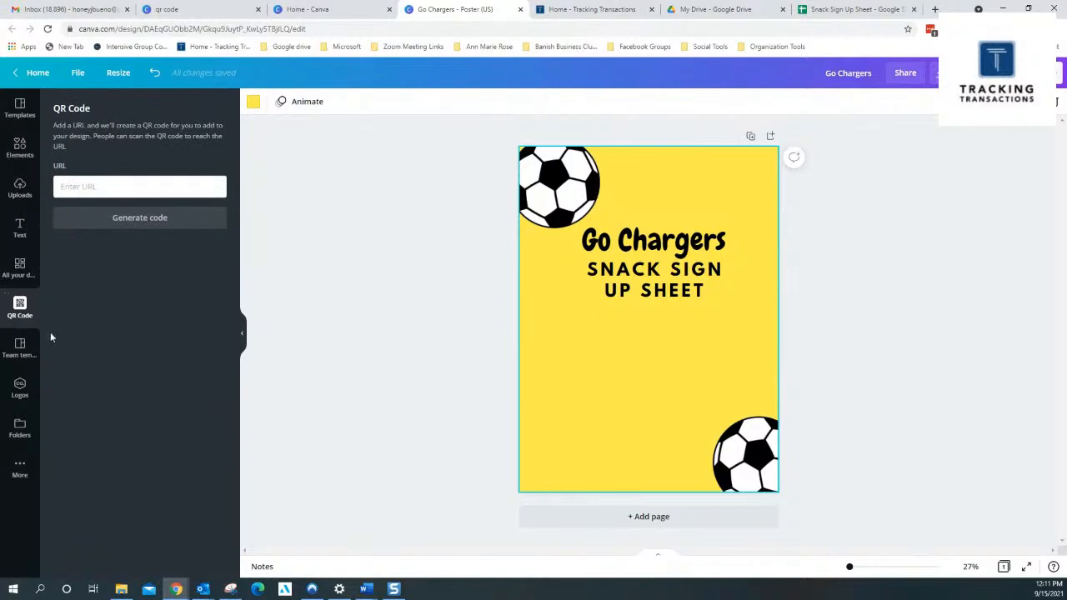
left_click(125, 184)
key("ctrl+v")
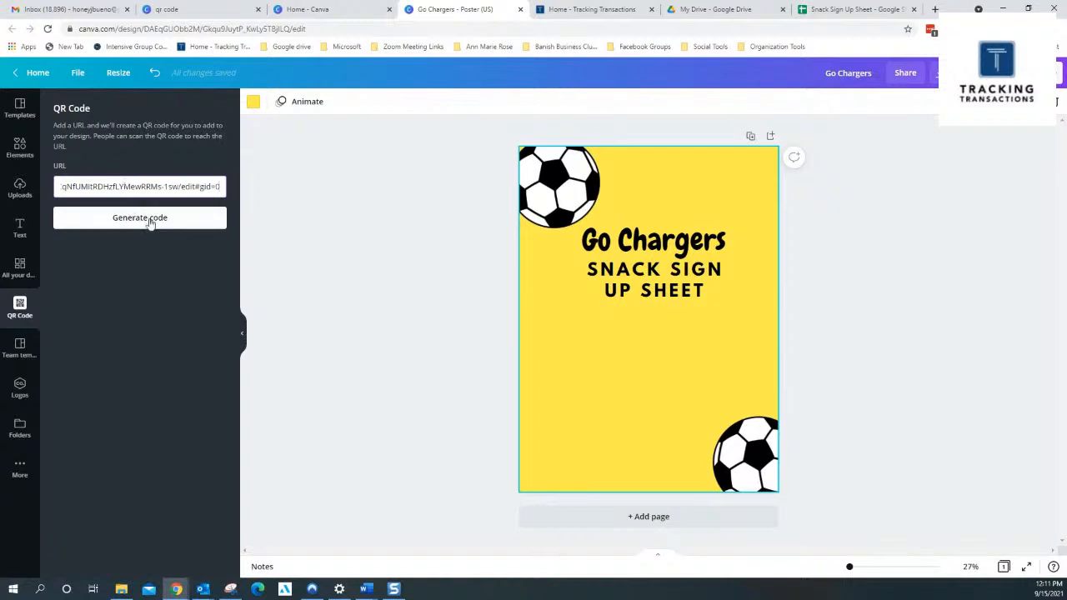
left_click(148, 222)
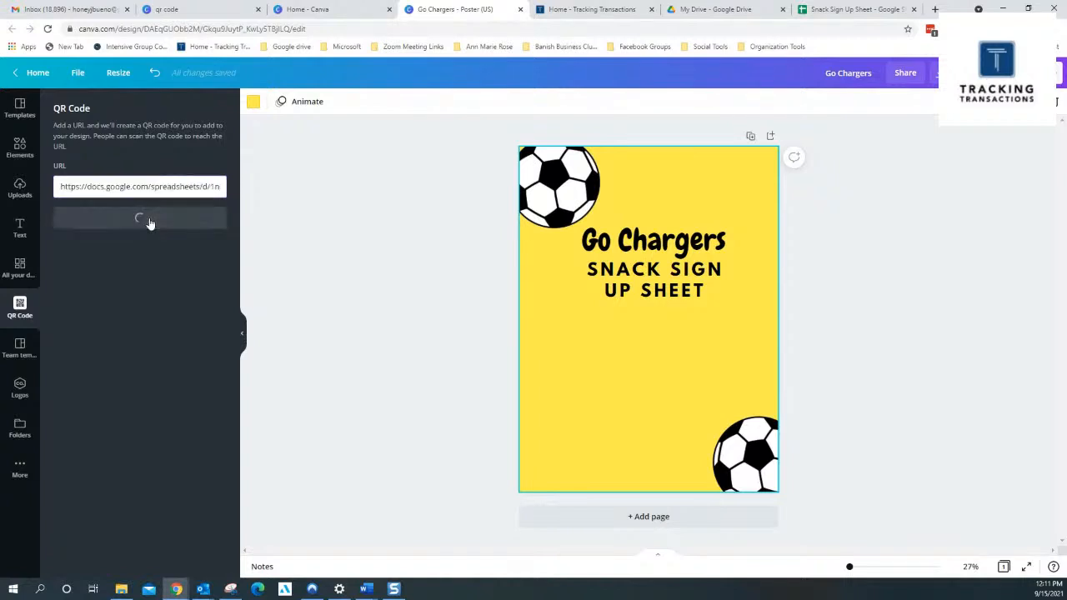
left_click_drag(666, 319, 666, 355)
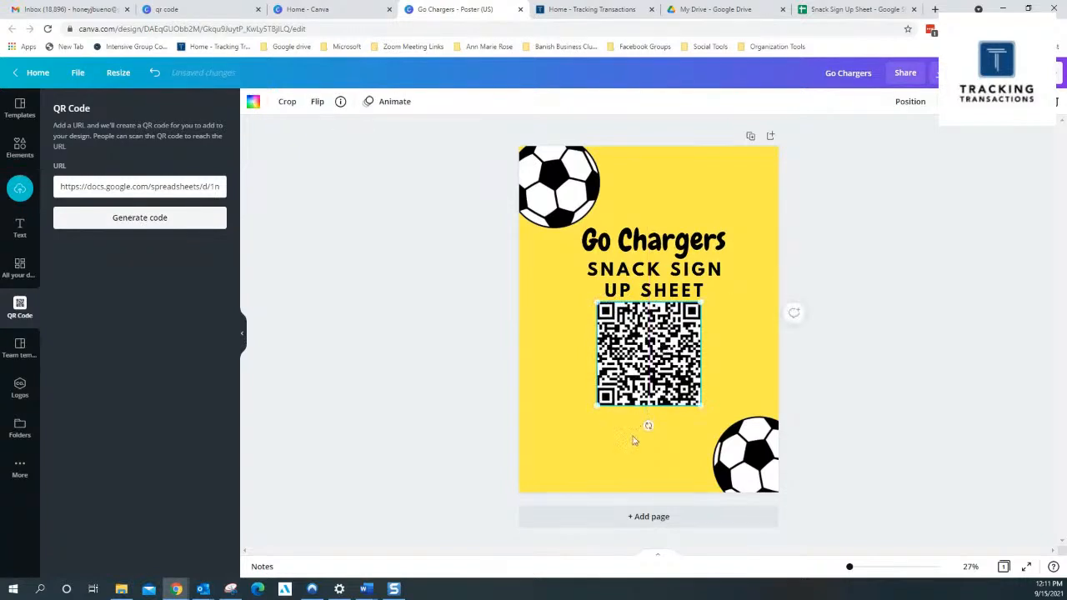
left_click(588, 474)
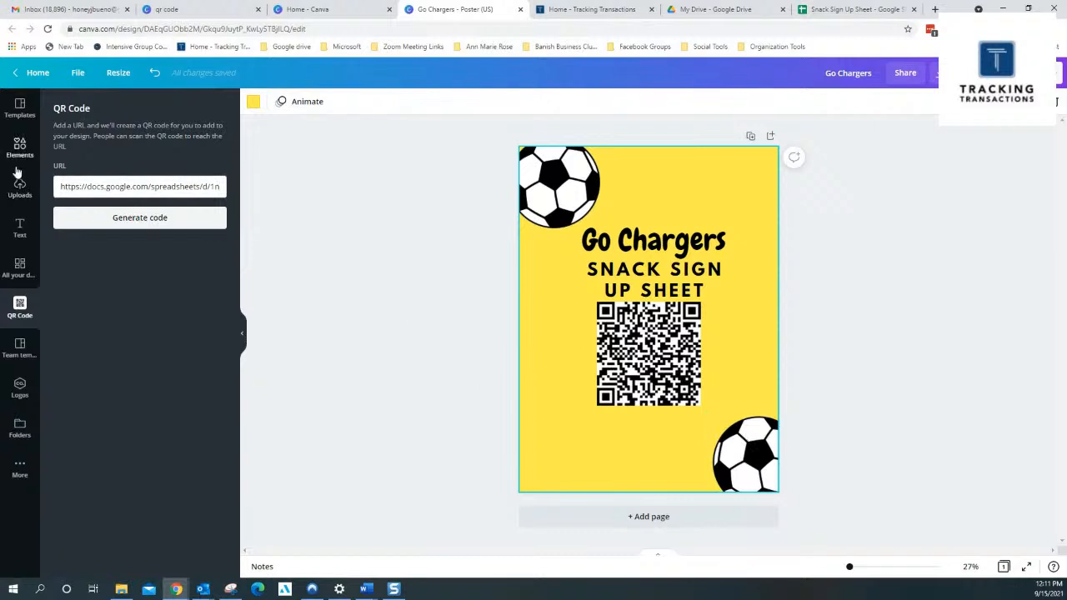
Search the elements library for "snacks" in place of the soccer search
left_click(20, 149)
left_click(103, 108)
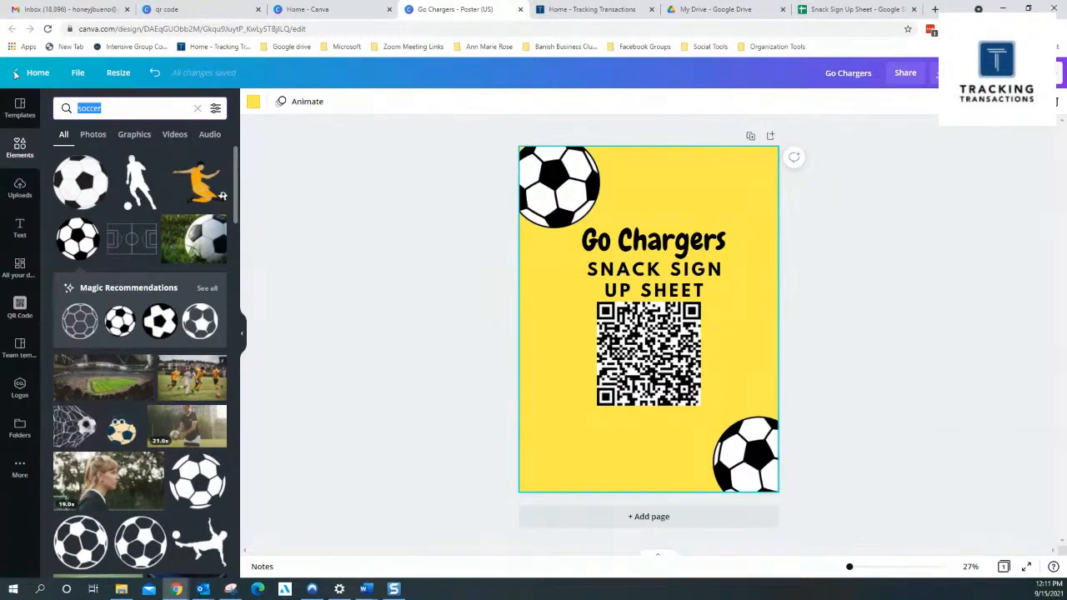
type("snacks")
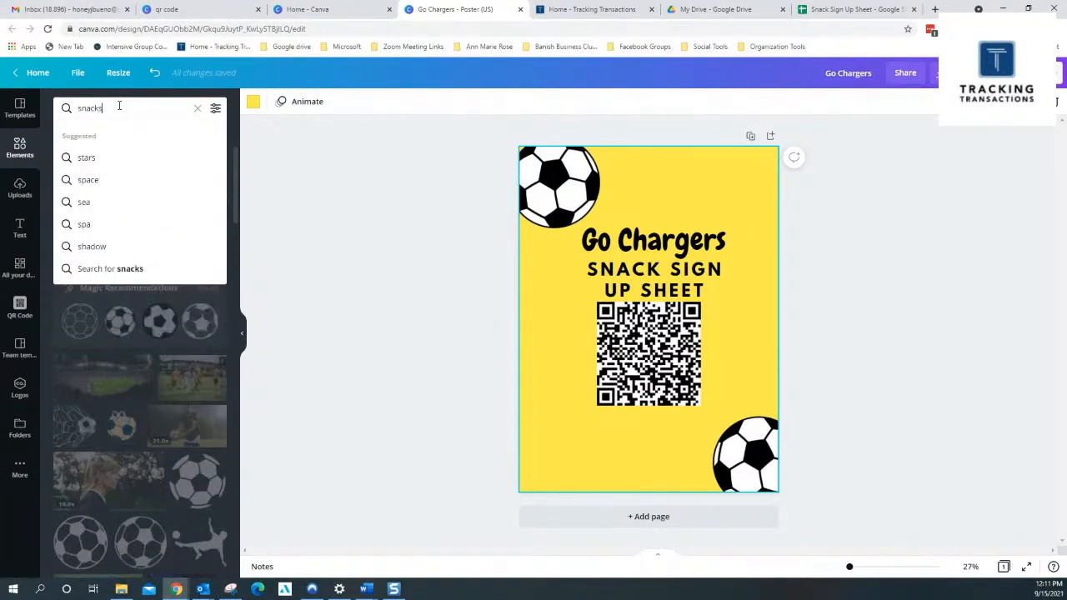
key("Return")
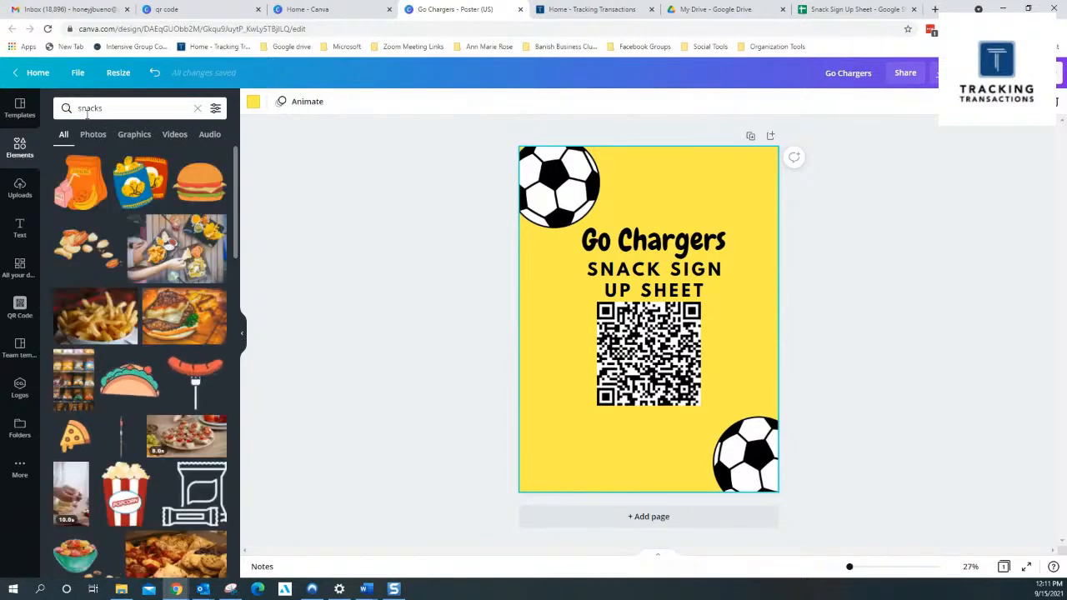
Refine the elements library search to "healthy snacks"
left_click(92, 107)
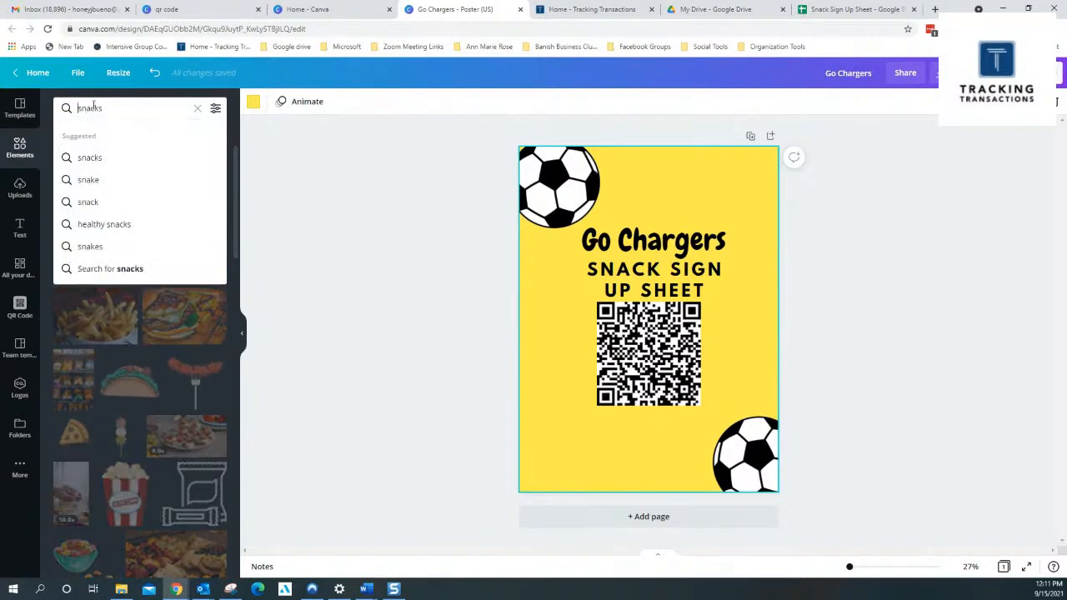
type("healthy")
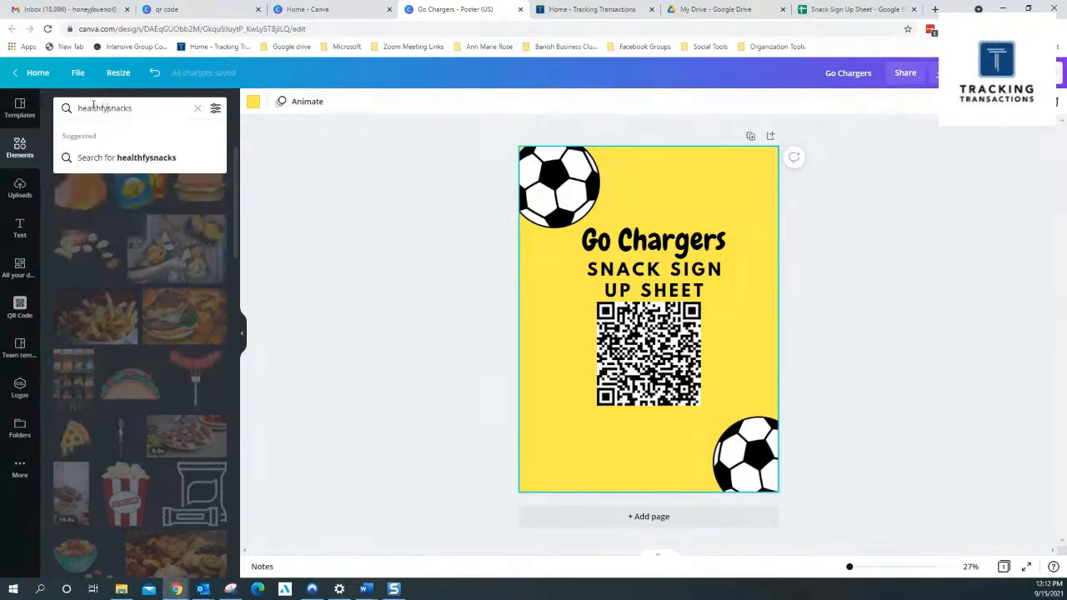
key("Return")
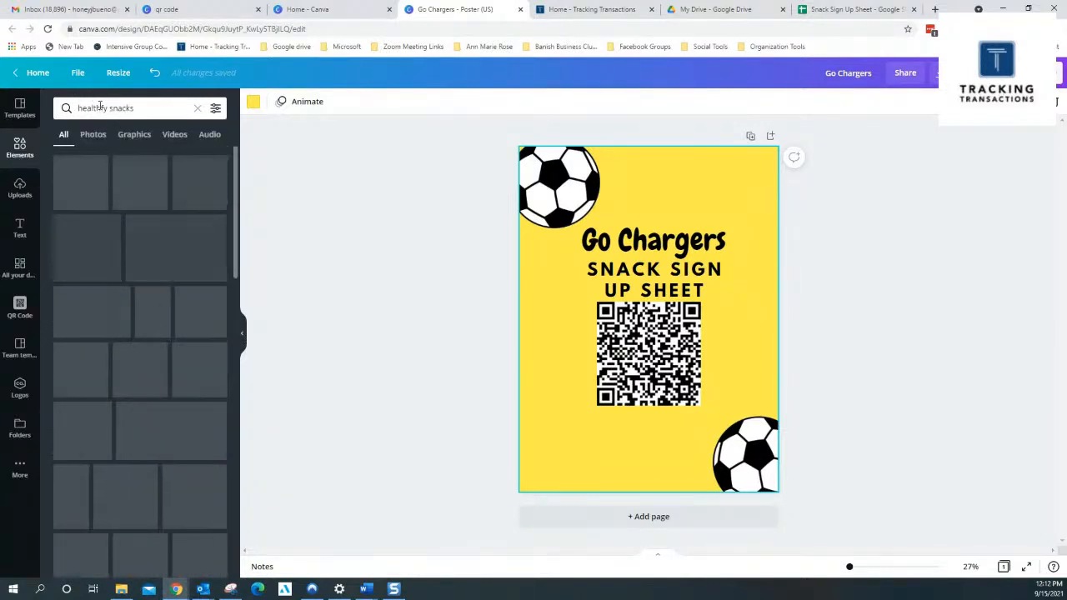
left_click(101, 107)
key("BackSpace")
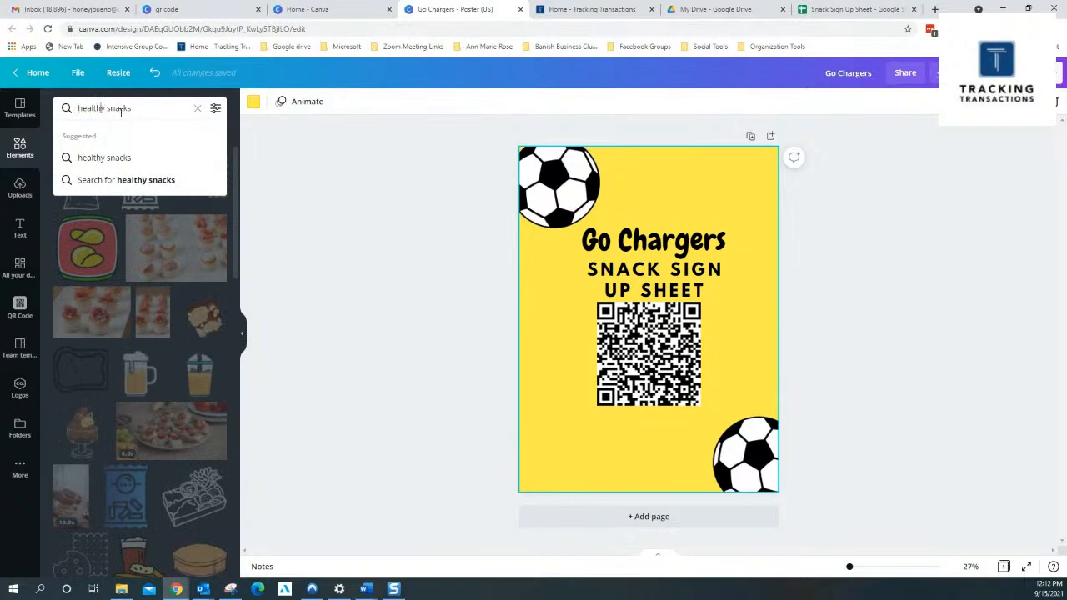
key("Return")
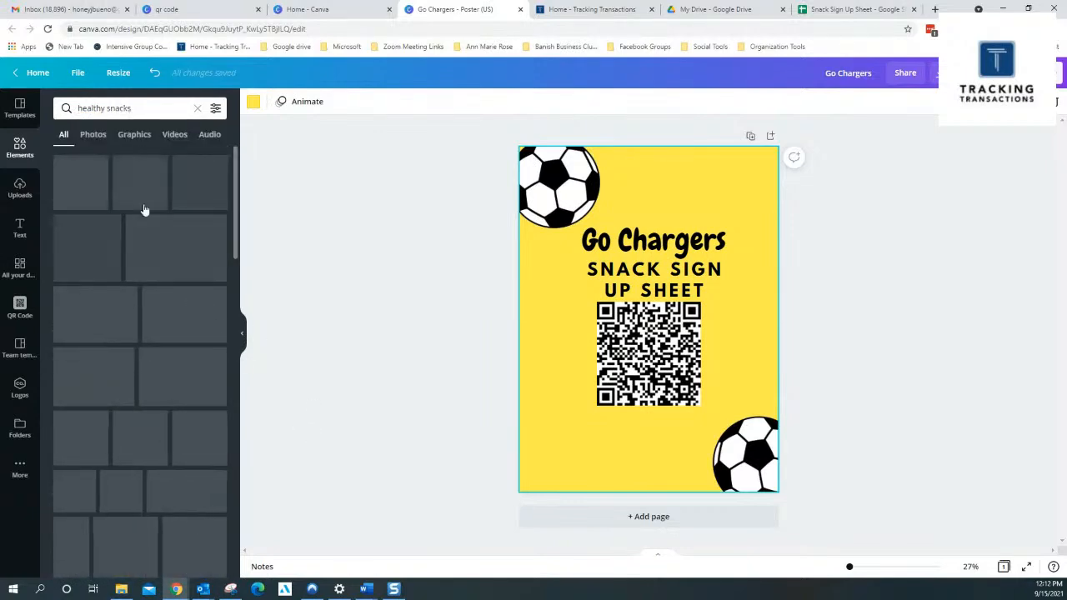
Add the red apple graphic with the yellow background, shrink it and place it in the poster's lower-left corner
scroll(174, 341, "down", 2)
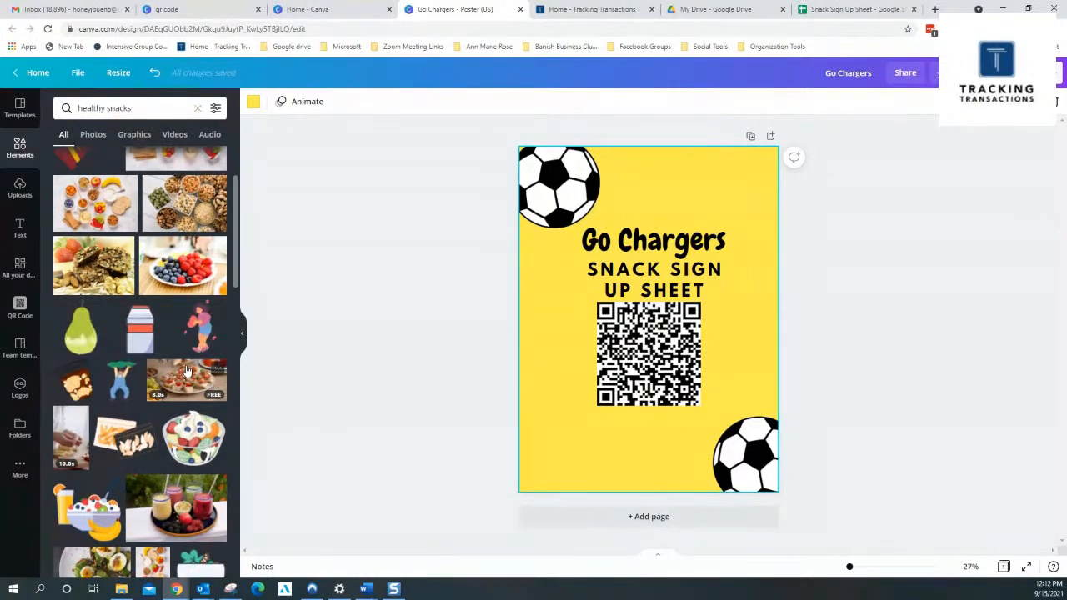
scroll(187, 370, "down", 3)
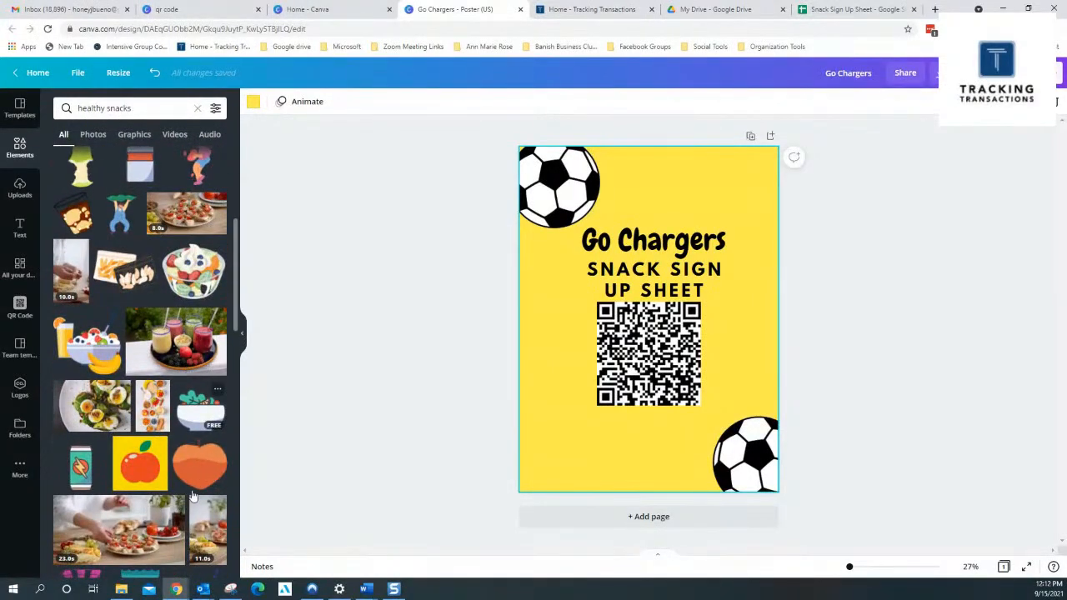
left_click(201, 471)
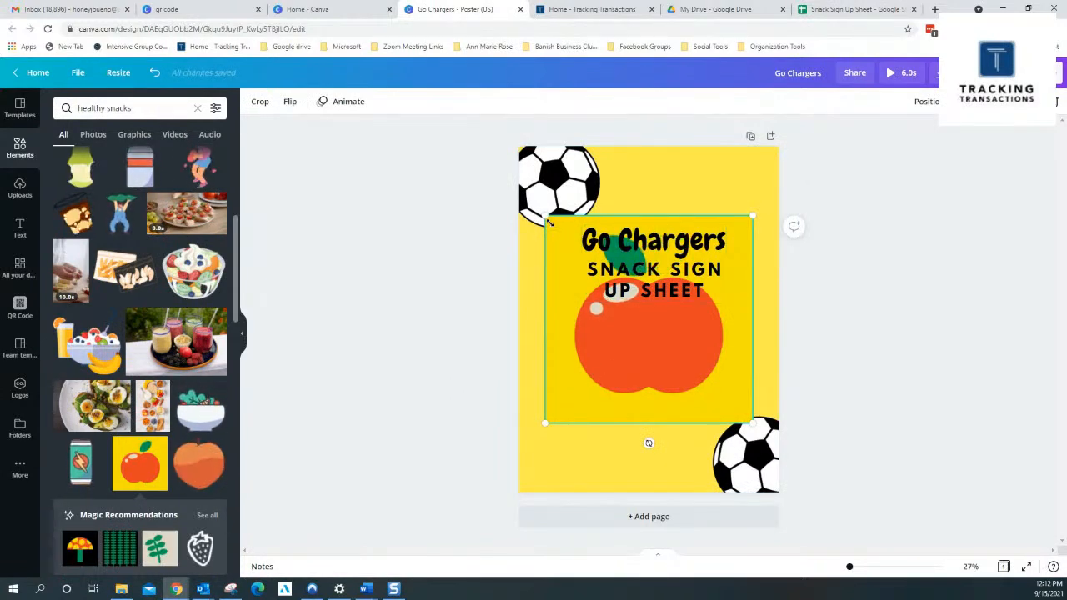
left_click_drag(546, 216, 658, 339)
left_click_drag(721, 408, 578, 477)
left_click(475, 300)
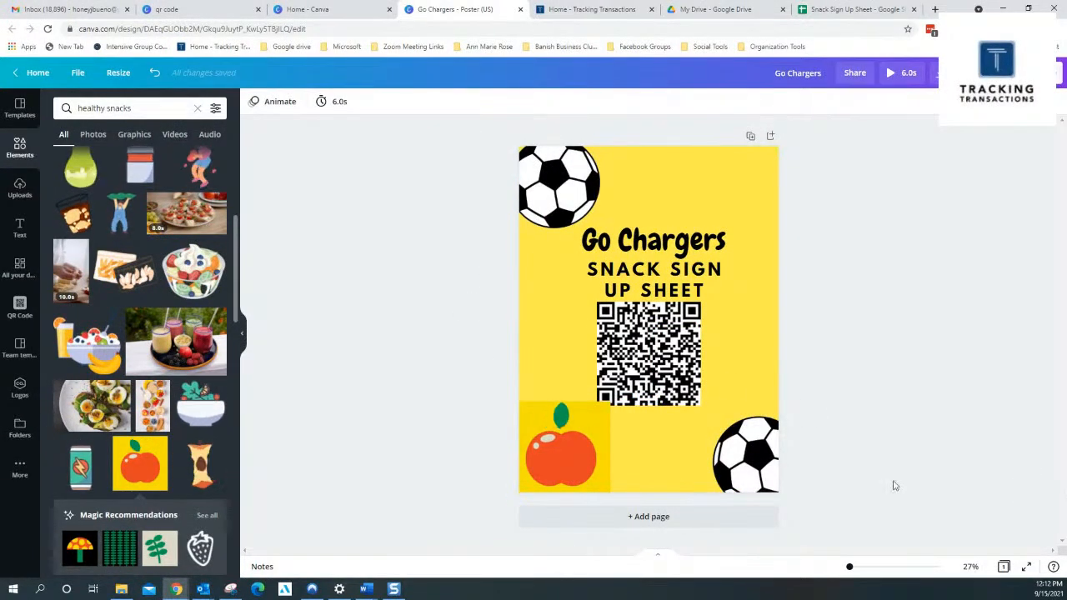
Make the apple graphic slightly smaller and reposition it in the lower-left corner, clear of the QR code
left_click(563, 427)
mouse_move(560, 439)
left_mouse_down()
mouse_move(556, 465)
mouse_move(568, 443)
left_mouse_up()
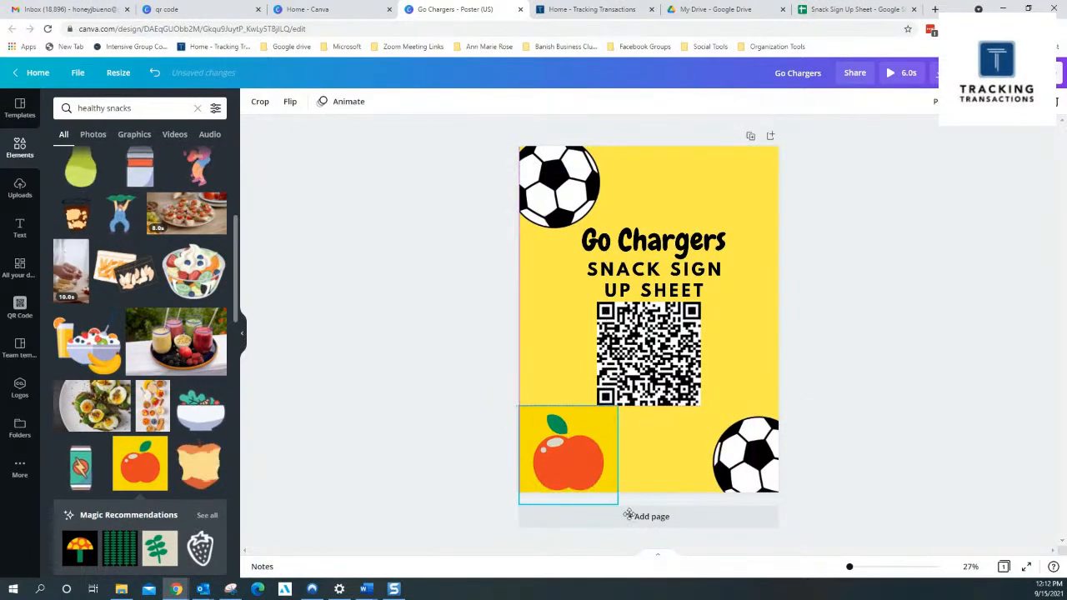
left_click_drag(618, 502, 596, 484)
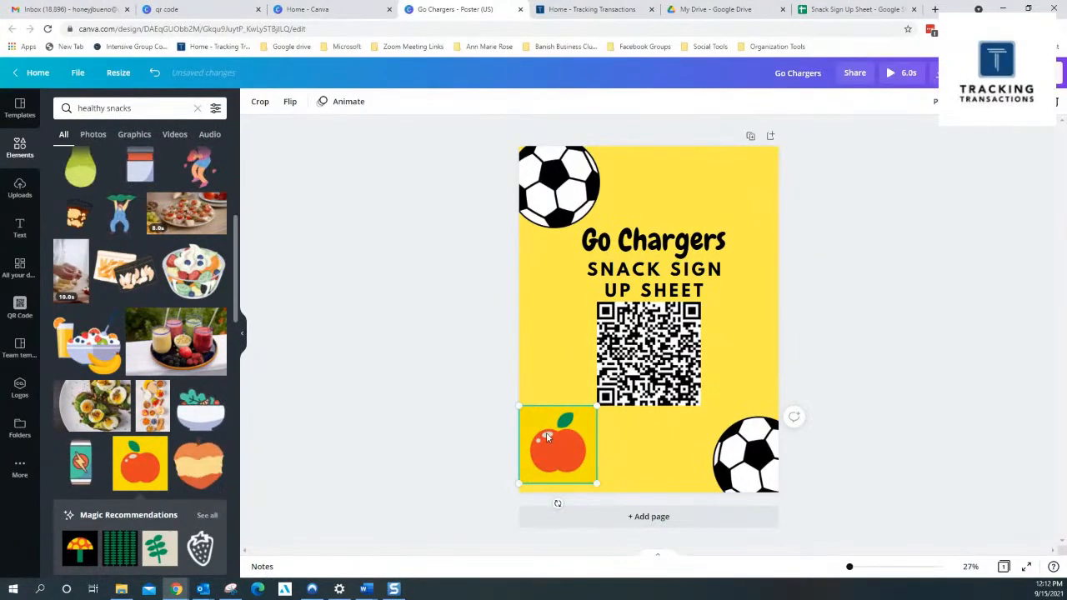
left_click_drag(546, 435, 551, 448)
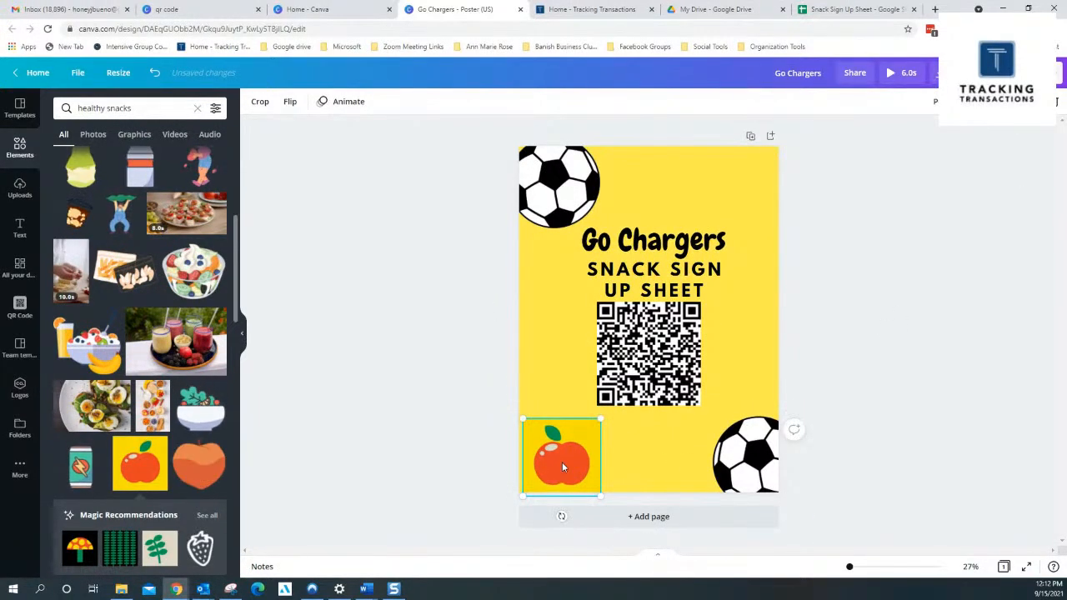
Set the apple graphic's element animation to None
left_click(328, 104)
left_click(79, 158)
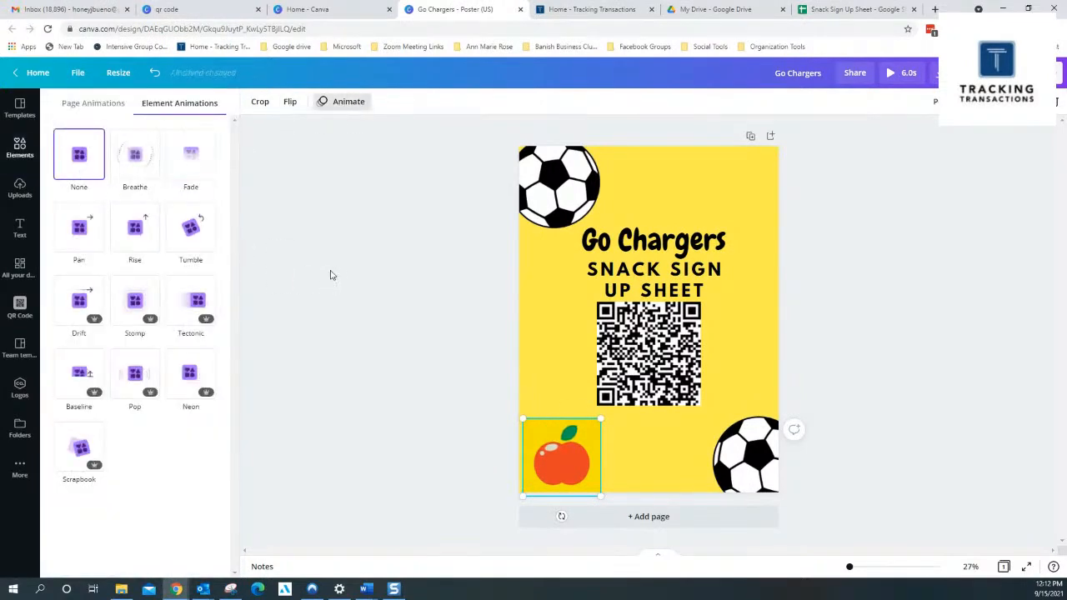
left_click(930, 276)
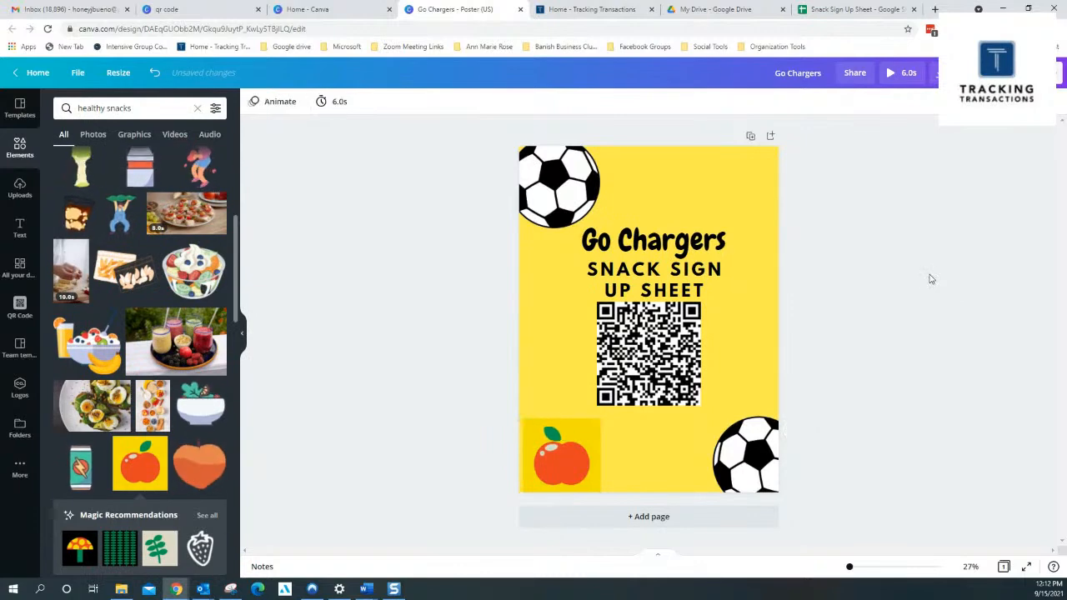
Reduce the poster page's timing to 0.1 seconds
left_click(330, 102)
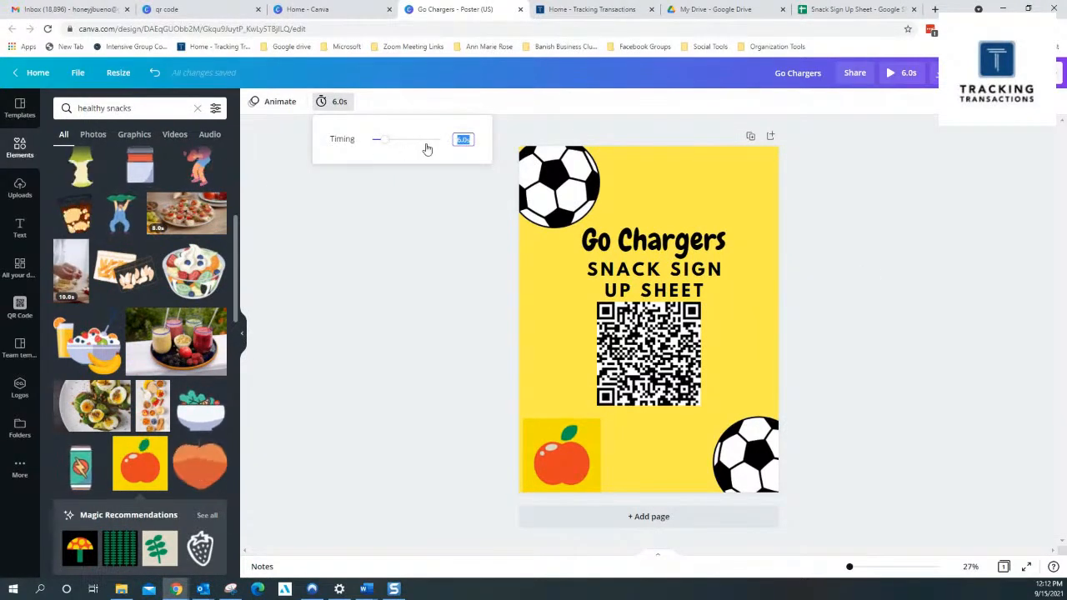
left_click(400, 226)
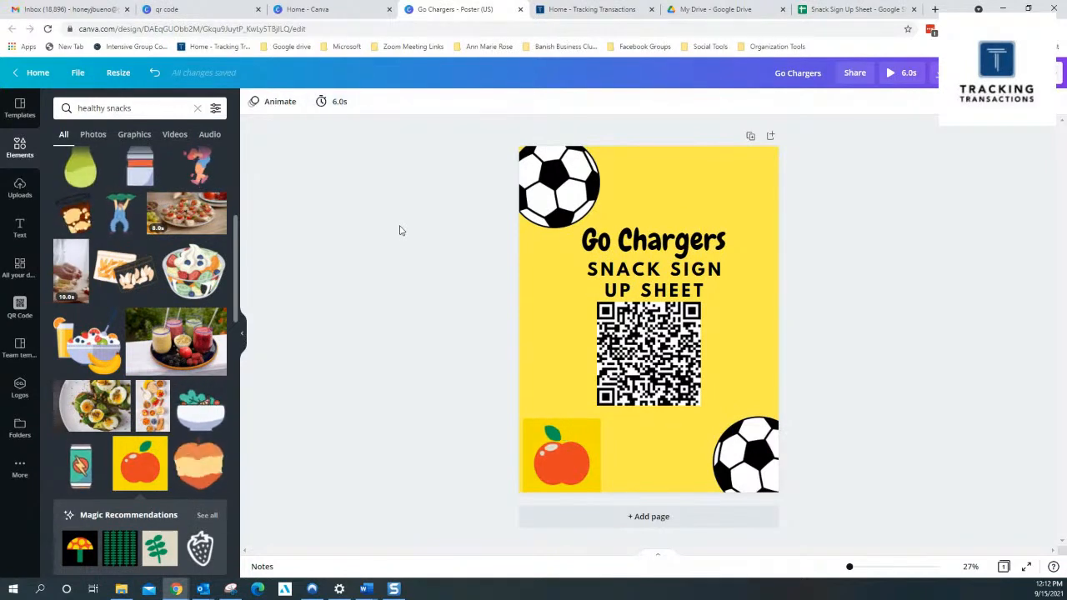
left_click(333, 100)
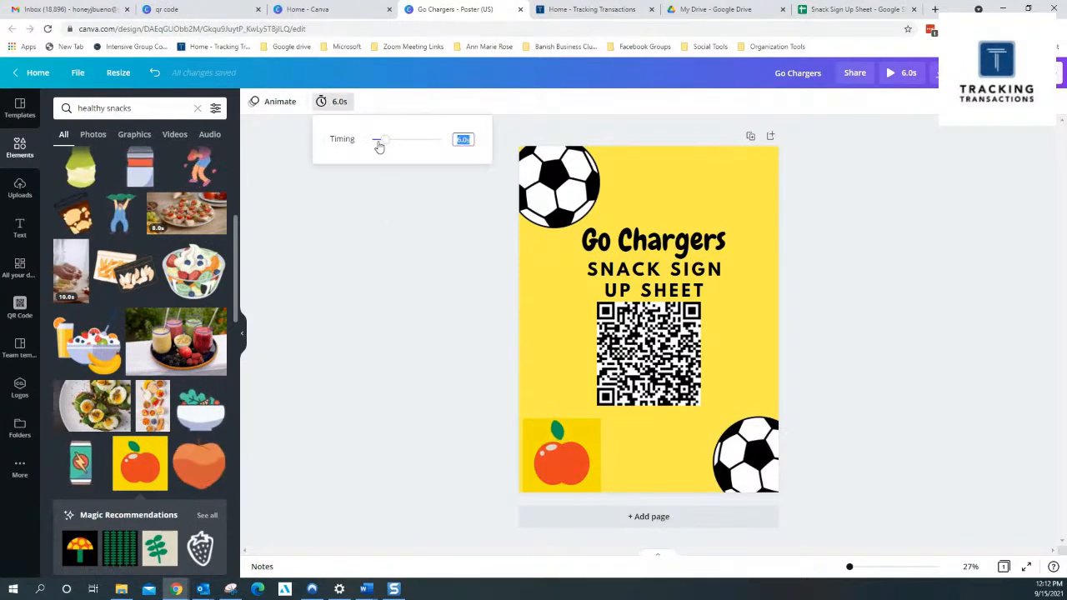
left_click_drag(389, 148, 374, 150)
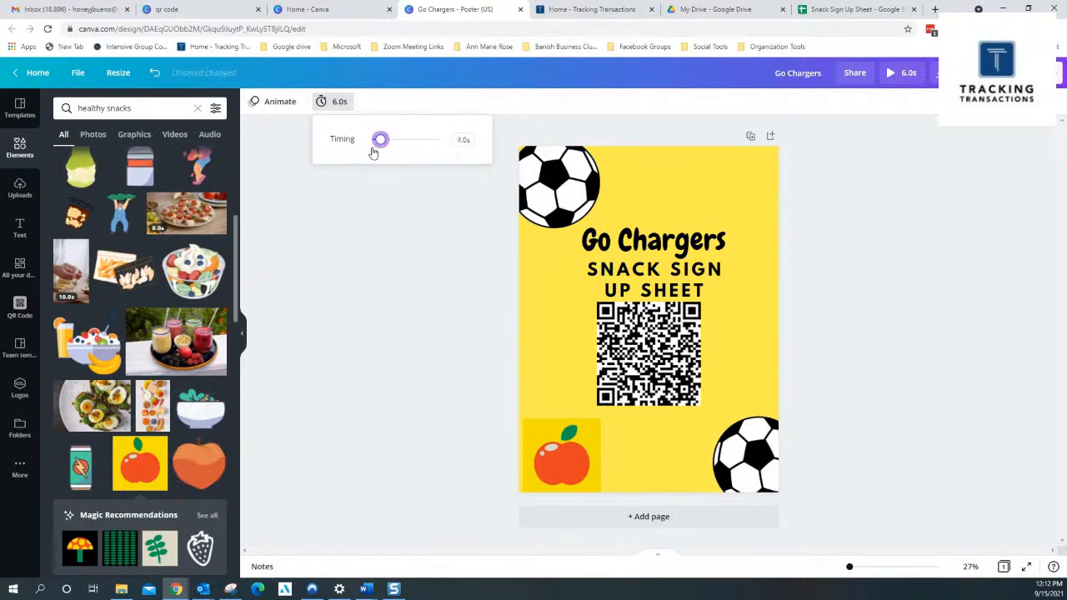
left_click(363, 240)
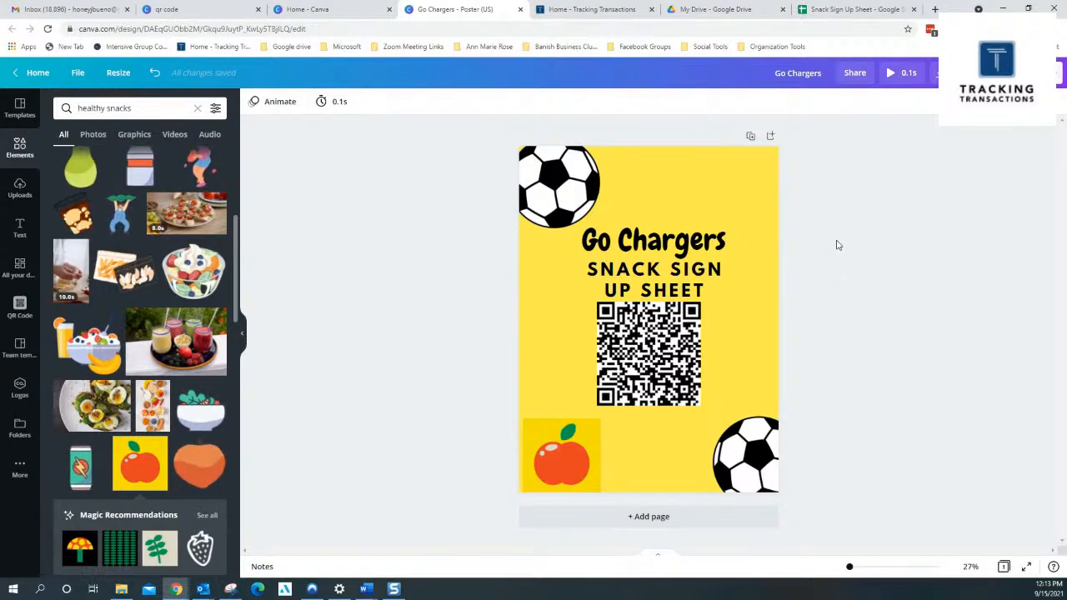
Review the Snack Sign Up Sheet in Google Sheets and return to the Go Chargers poster in Canva
left_click(829, 12)
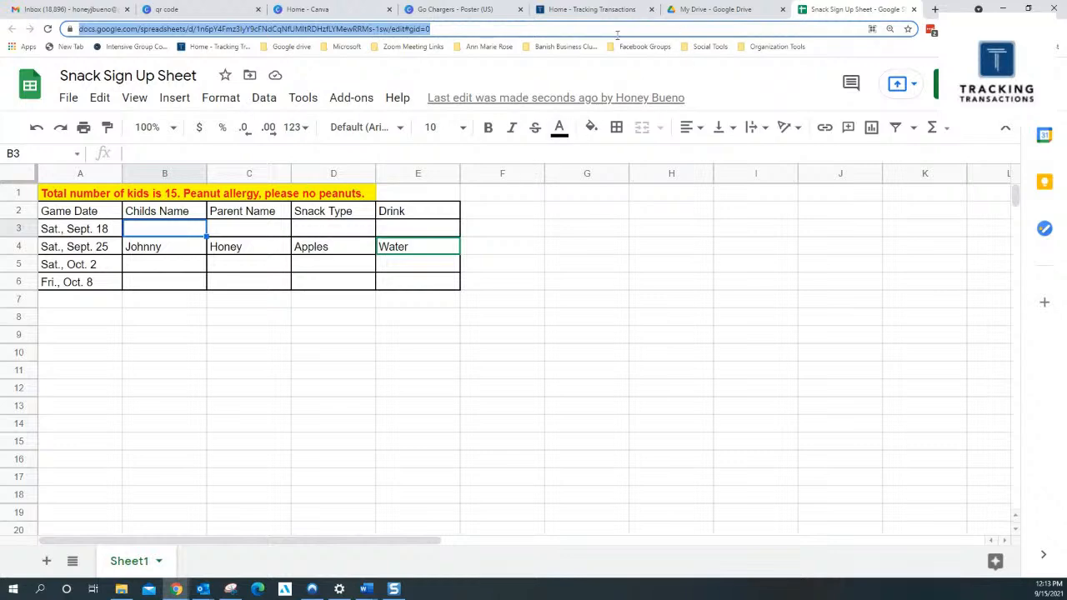
left_click(458, 10)
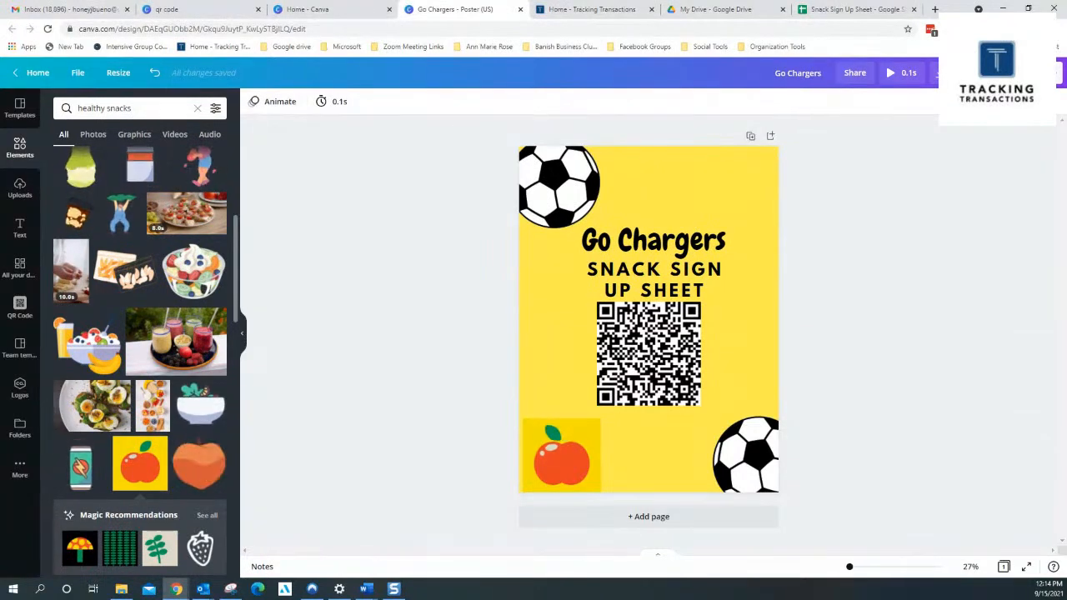
Download the Go Chargers poster as a PNG at size 1 and dismiss the print offer
left_click(935, 72)
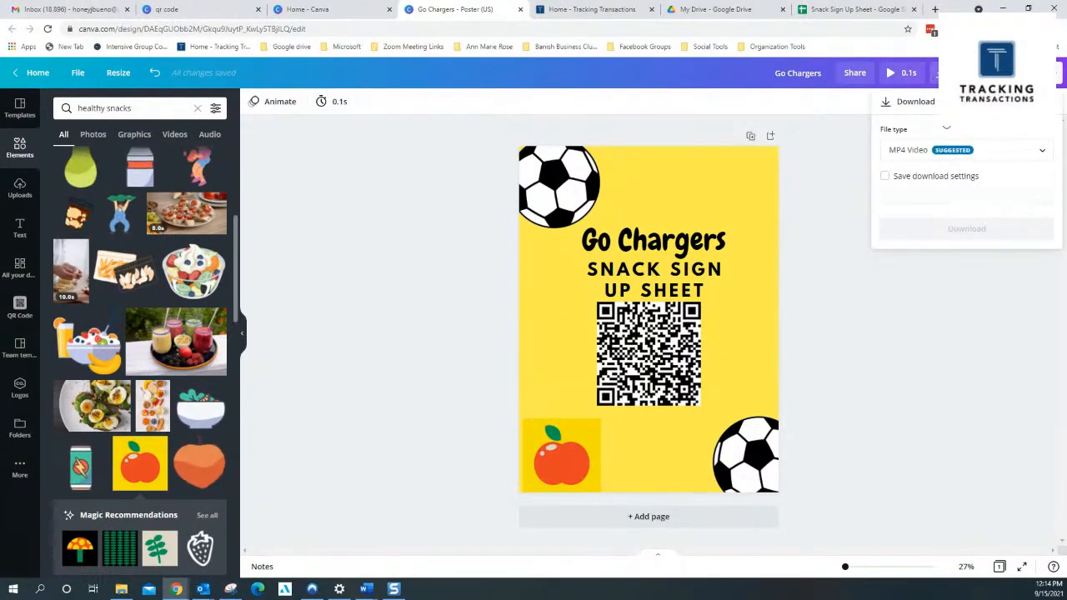
left_click(1042, 156)
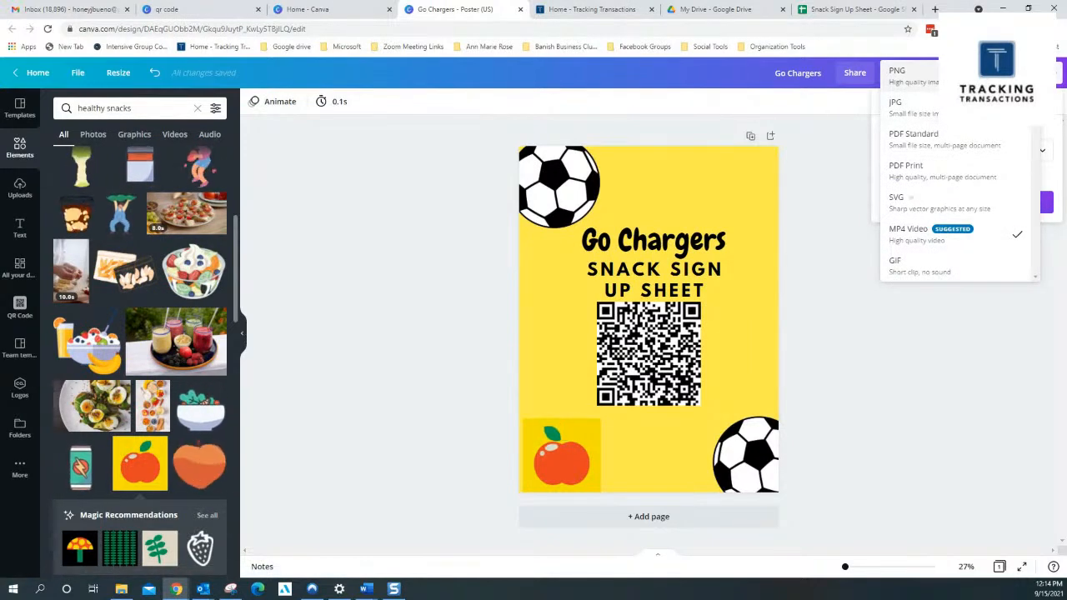
left_click(917, 75)
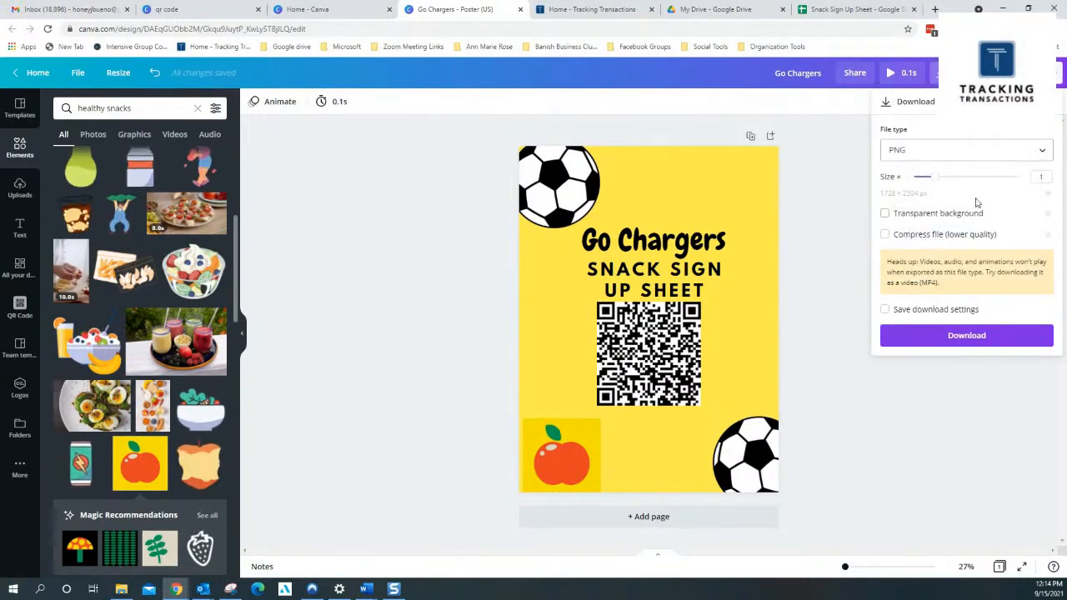
left_click(953, 337)
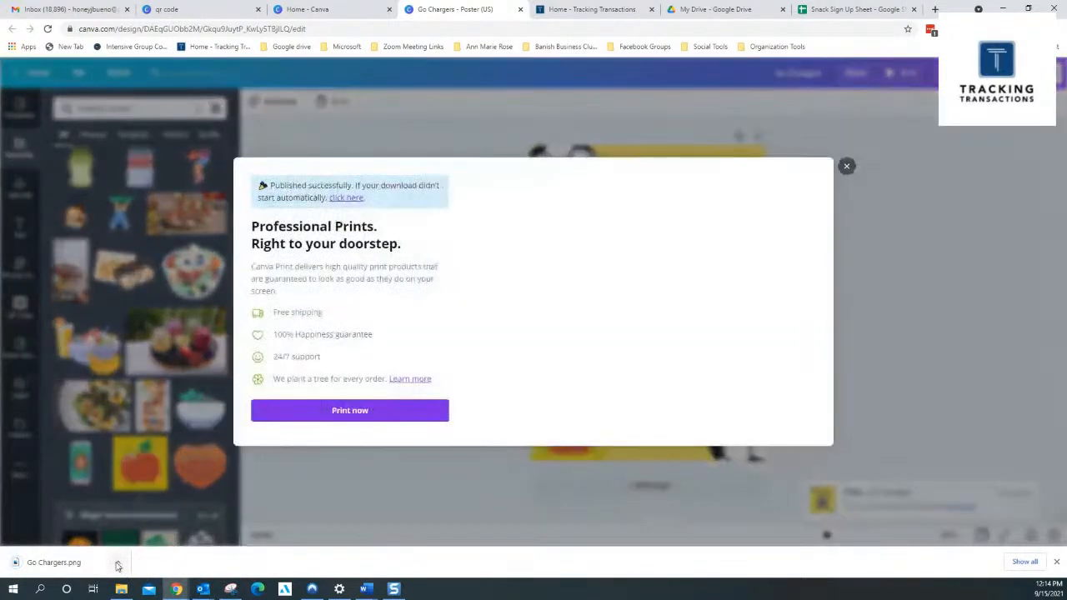
left_click(118, 564)
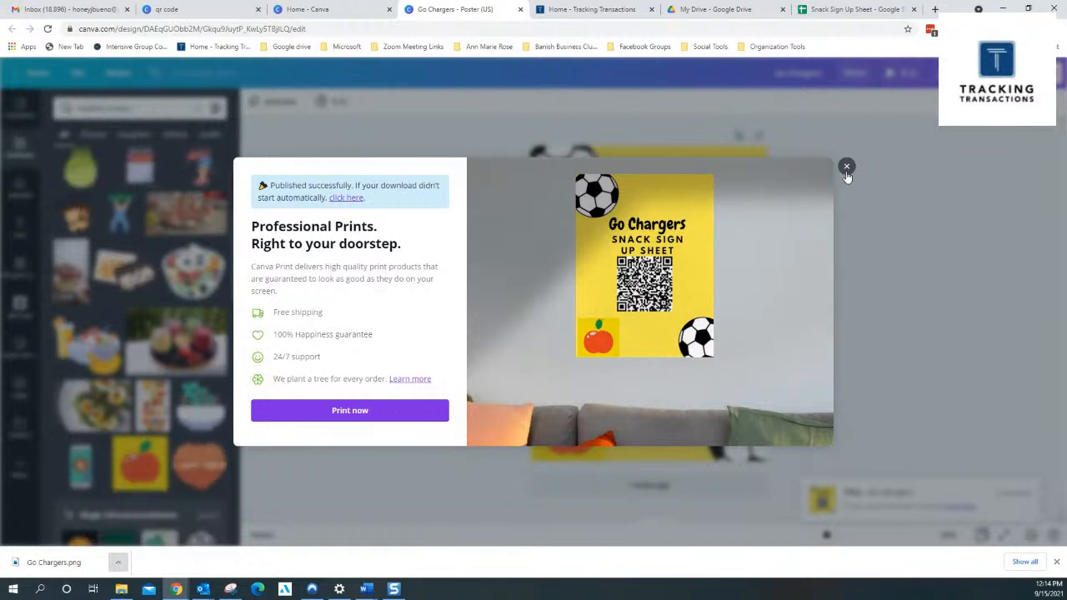
left_click(845, 168)
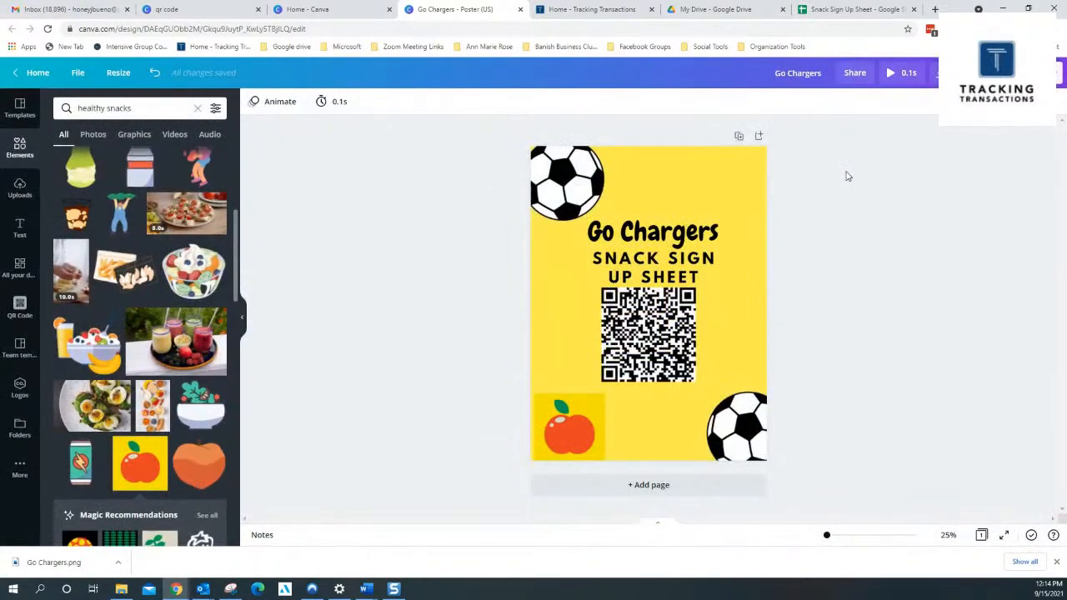